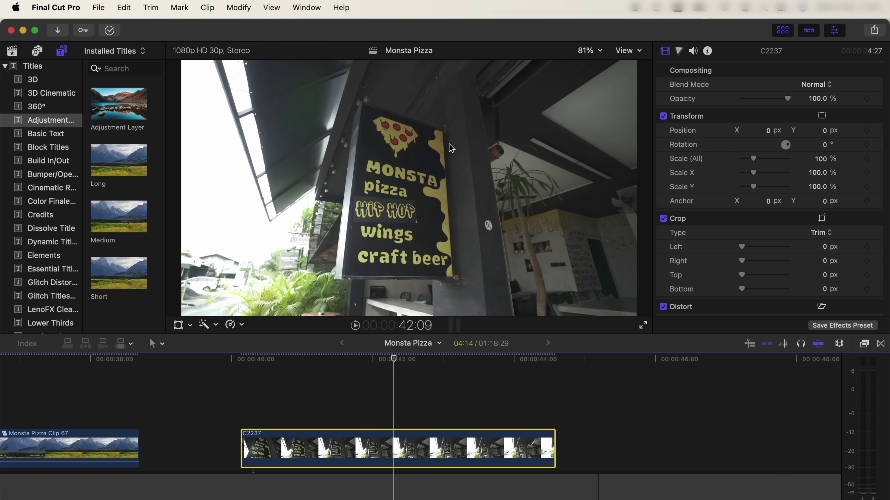
Scroll the inspector and bring up the context menu for clip C2237 in the timeline
{"action": "scroll", "coordinate": [774, 229], "scroll_direction": "down", "scroll_amount": 10}
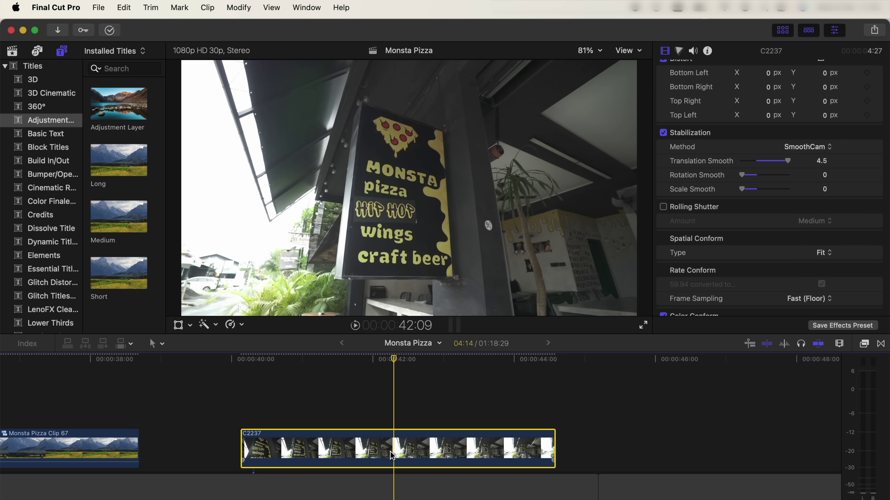
{"action": "right_click", "coordinate": [393, 457]}
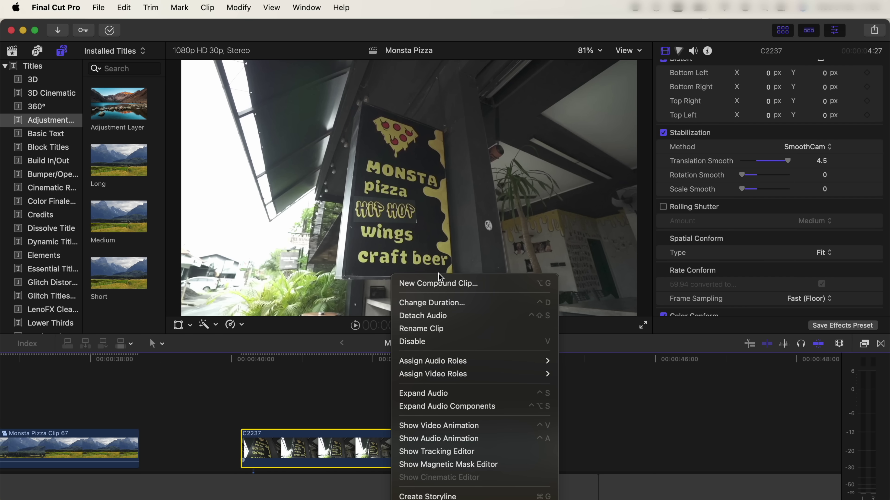
Make C2237 into compound clip Monsta Pizza Clip 68 and blade it at 42:00
{"action": "left_click", "coordinate": [439, 285]}
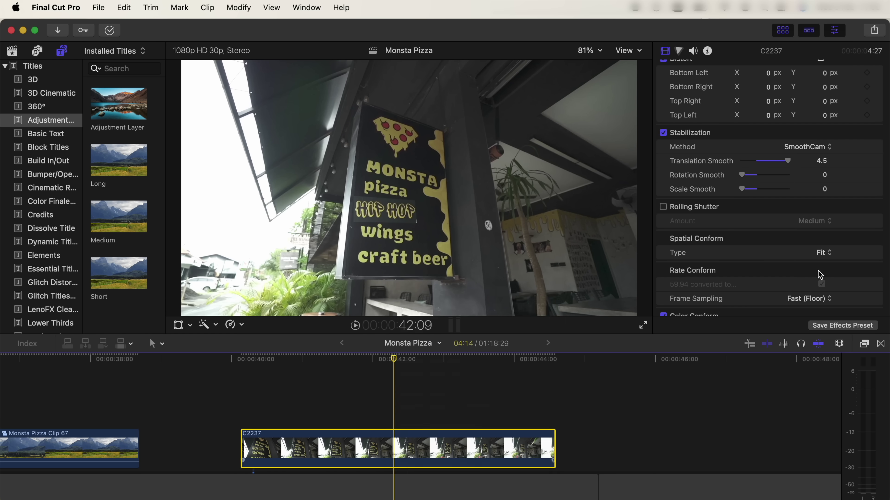
{"action": "left_click", "coordinate": [374, 361]}
{"action": "key", "text": "b"}
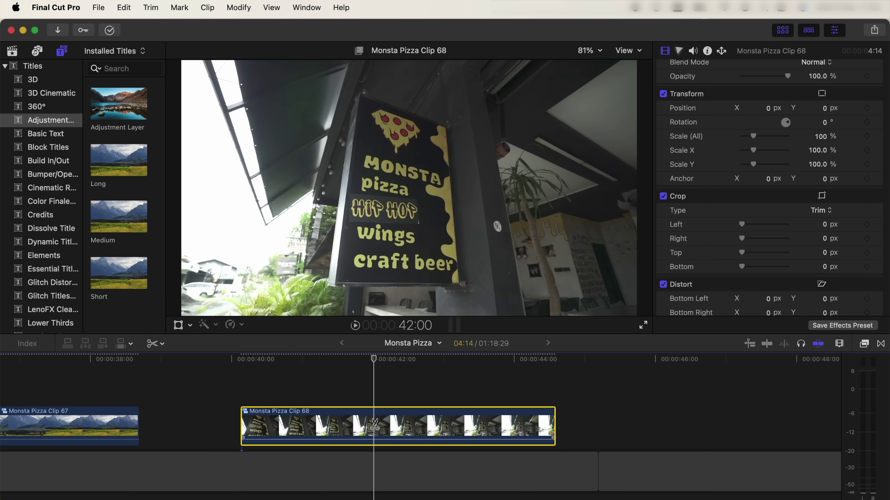
{"action": "left_click", "coordinate": [374, 425]}
{"action": "key", "text": "a"}
Move the playhead back to about 41:11 and add a magnetic mask to the first piece
{"action": "left_click_drag", "start_coordinate": [373, 361], "coordinate": [322, 368]}
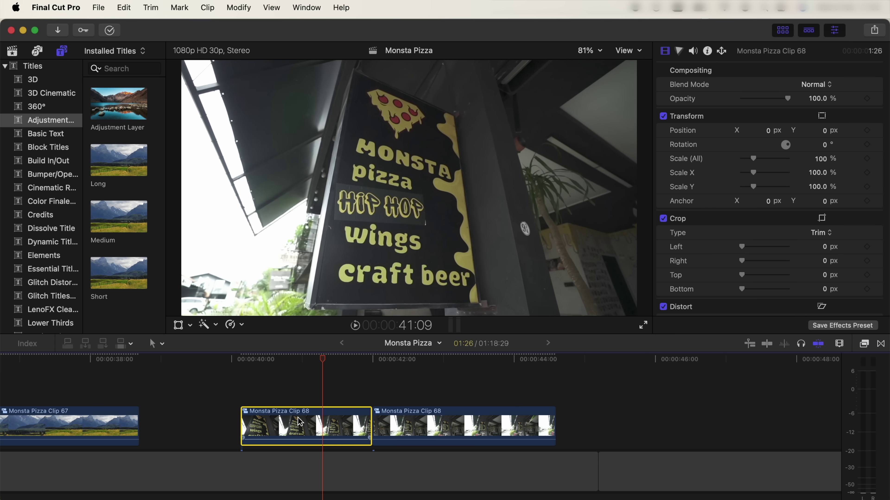
{"action": "left_click", "coordinate": [204, 326]}
{"action": "left_click", "coordinate": [243, 405]}
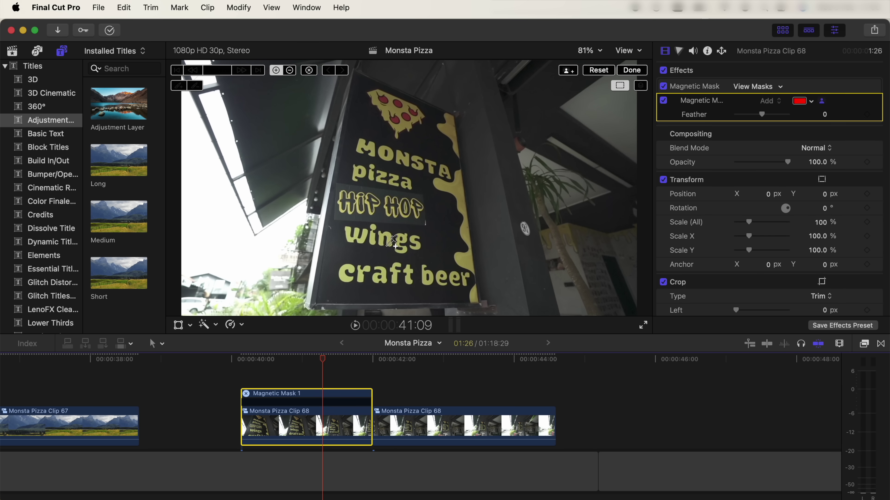
Mark the pizza sign with three keep points and exclude the pillar, top-right and left edge
{"action": "left_click", "coordinate": [417, 132]}
{"action": "left_click", "coordinate": [396, 246]}
{"action": "left_click", "coordinate": [419, 202]}
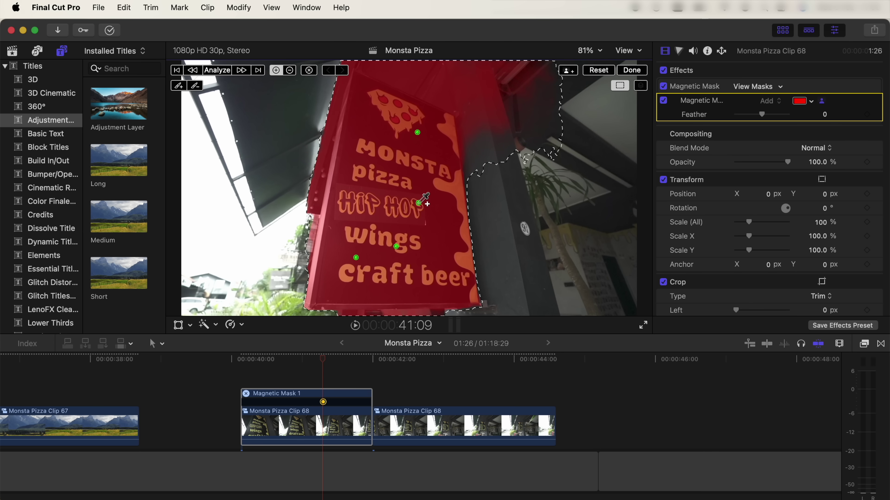
{"action": "left_click", "coordinate": [475, 121], "text": "alt"}
{"action": "left_click", "coordinate": [397, 79], "text": "alt"}
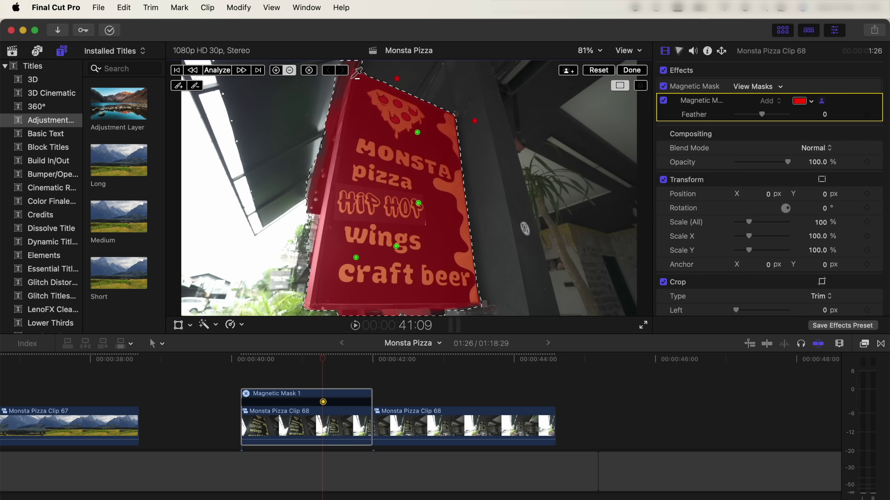
{"action": "left_click", "coordinate": [338, 83], "text": "alt"}
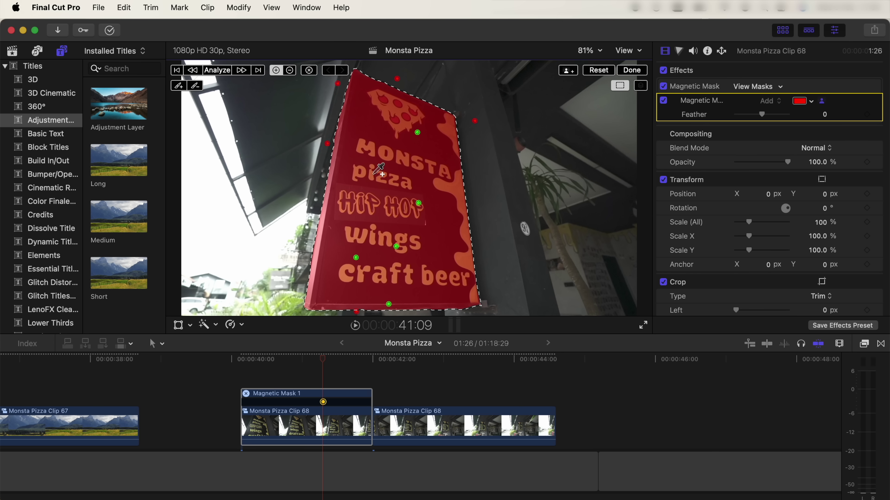
Analyze the mask through the whole clip, finish it, and scrub to check the result
{"action": "left_click", "coordinate": [217, 70]}
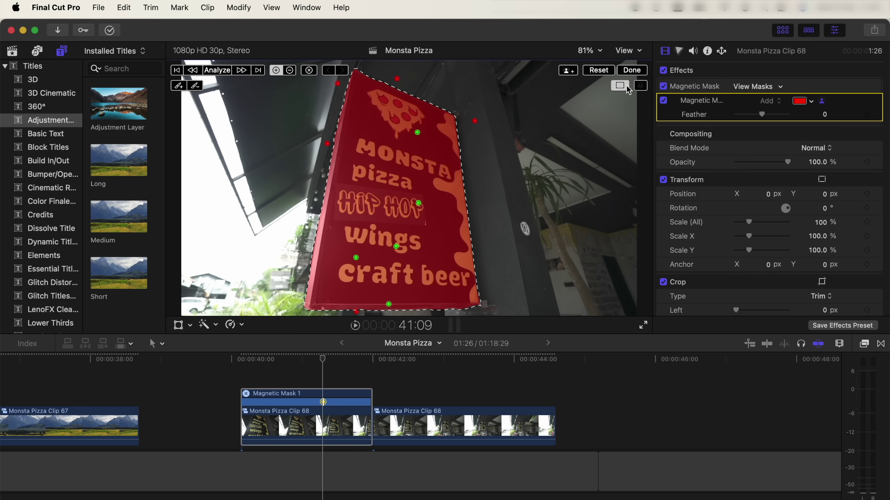
{"action": "left_click", "coordinate": [639, 72]}
{"action": "left_click_drag", "start_coordinate": [246, 359], "coordinate": [315, 361]}
{"action": "left_click", "coordinate": [689, 87]}
Invert the magnetic mask so the sign becomes a black hole
{"action": "left_click", "coordinate": [823, 87]}
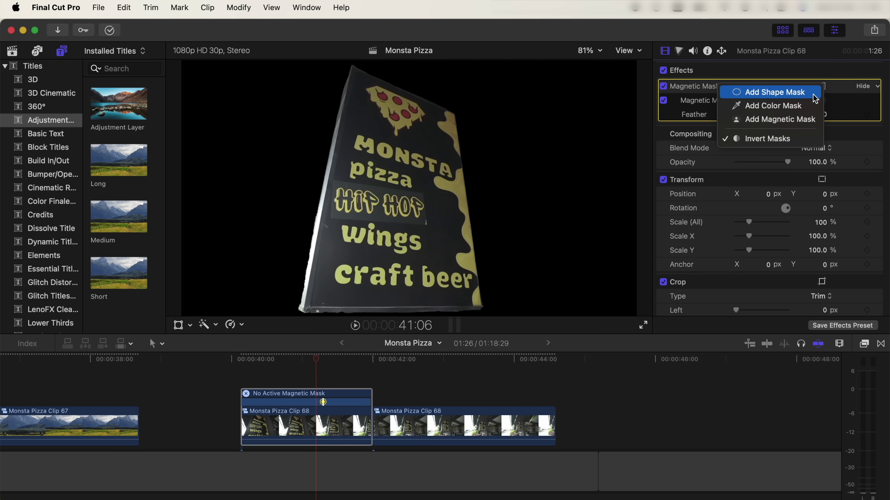
{"action": "left_click", "coordinate": [757, 140]}
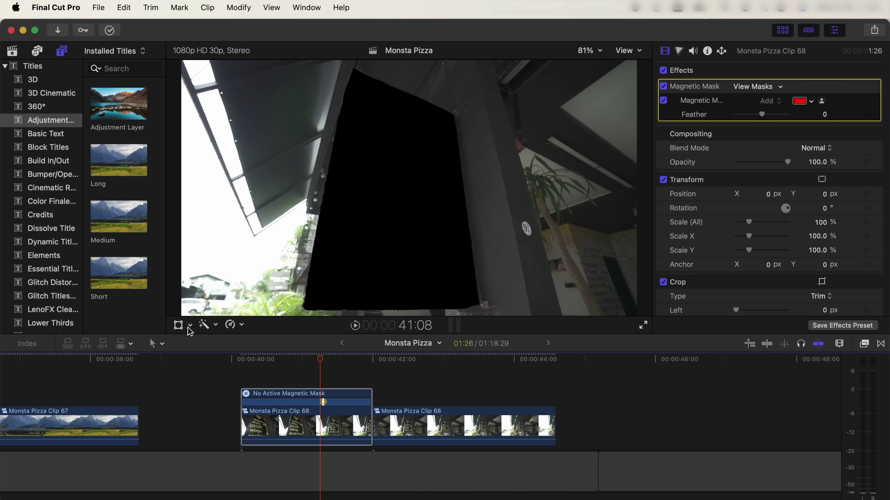
{"action": "left_click", "coordinate": [178, 324]}
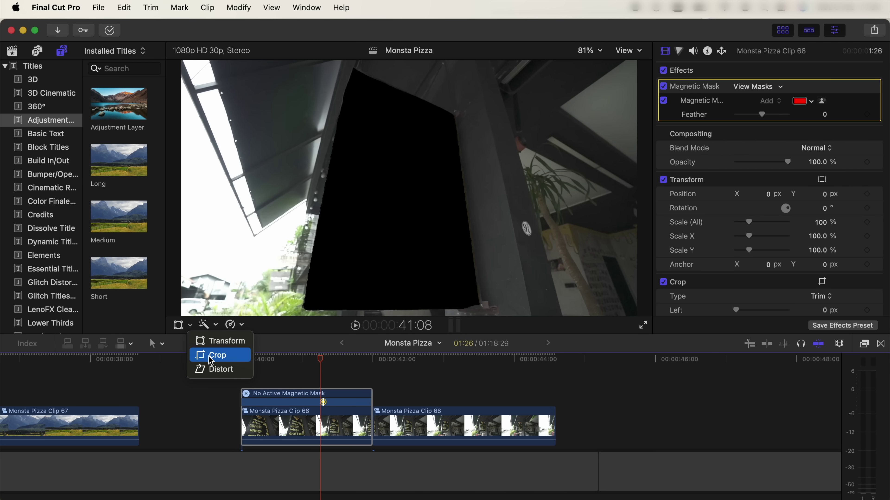
{"action": "left_click", "coordinate": [219, 355]}
Make an ease-in Ken Burns zoom from a smaller swapped start frame, then duplicate the clip above
{"action": "left_click", "coordinate": [433, 302]}
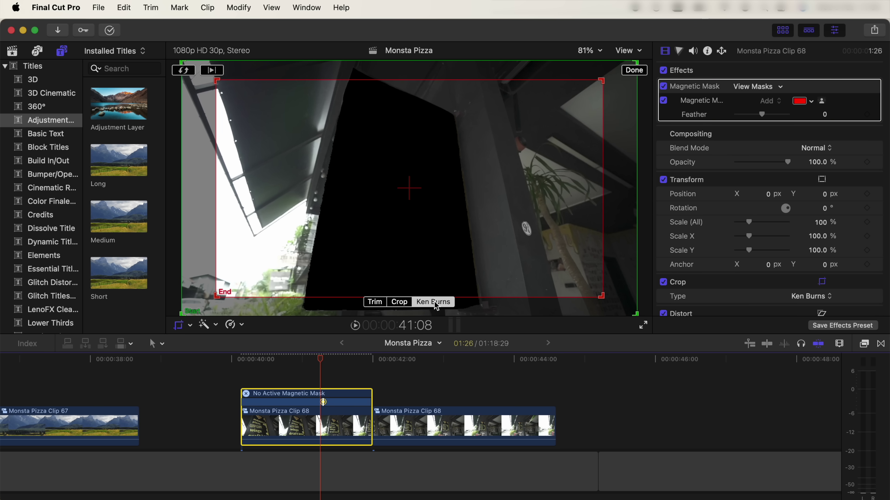
{"action": "left_click", "coordinate": [187, 74]}
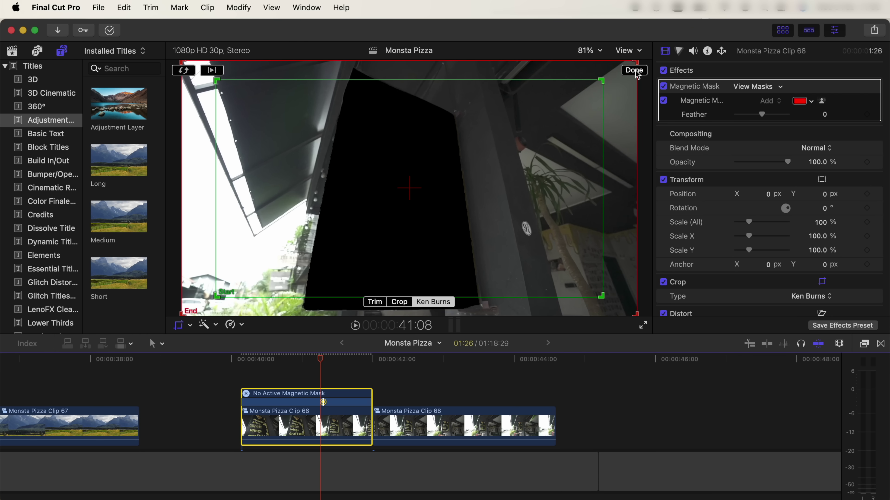
{"action": "left_click_drag", "start_coordinate": [605, 298], "coordinate": [434, 198]}
{"action": "mouse_move", "coordinate": [463, 140]}
{"action": "left_mouse_down"}
{"action": "mouse_move", "coordinate": [473, 140]}
{"action": "mouse_move", "coordinate": [441, 151]}
{"action": "mouse_move", "coordinate": [455, 153]}
{"action": "left_mouse_up"}
{"action": "right_click", "coordinate": [432, 159]}
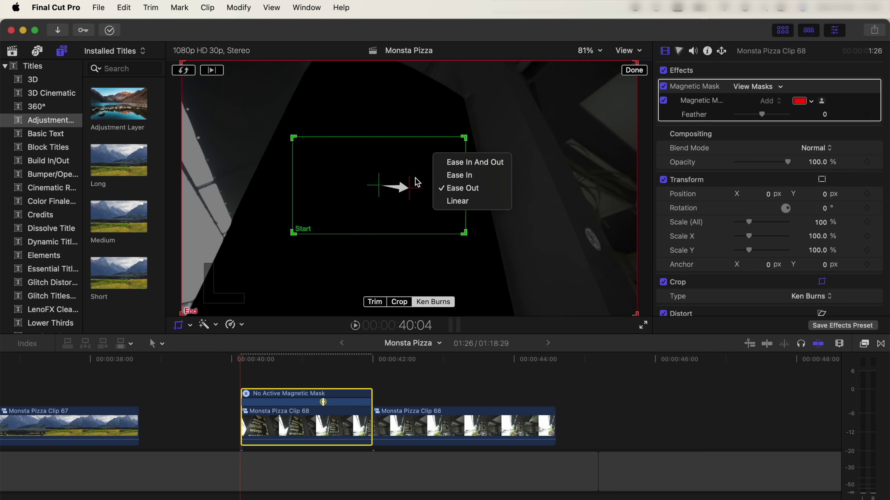
{"action": "left_click", "coordinate": [476, 177]}
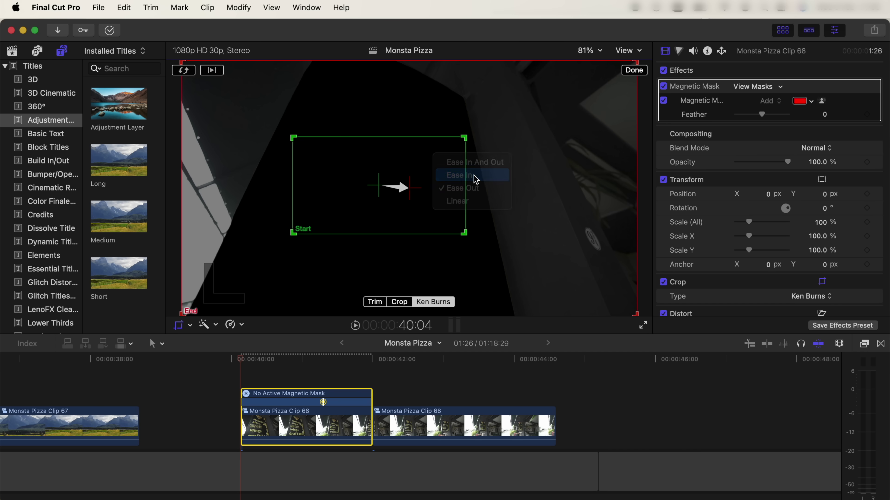
{"action": "left_click", "coordinate": [640, 70]}
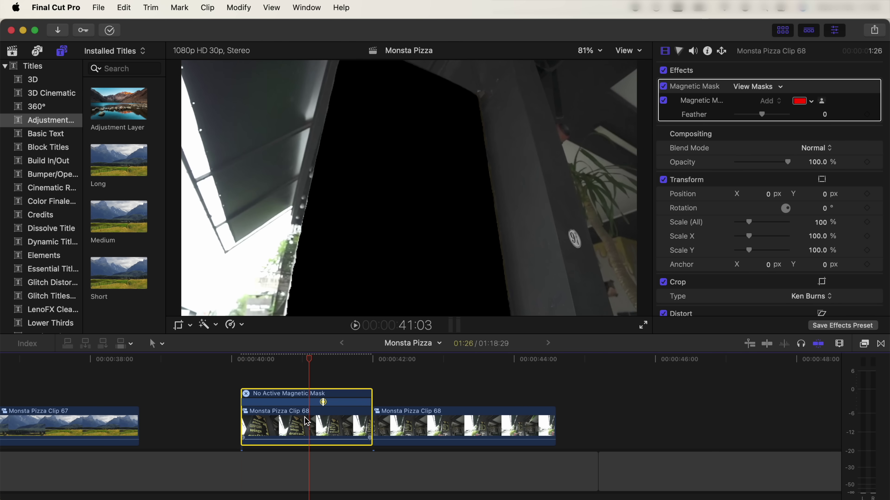
{"action": "mouse_move", "coordinate": [307, 430]}
{"action": "left_mouse_down"}
{"action": "mouse_move", "coordinate": [307, 399]}
{"action": "mouse_move", "coordinate": [308, 429]}
{"action": "left_mouse_up"}
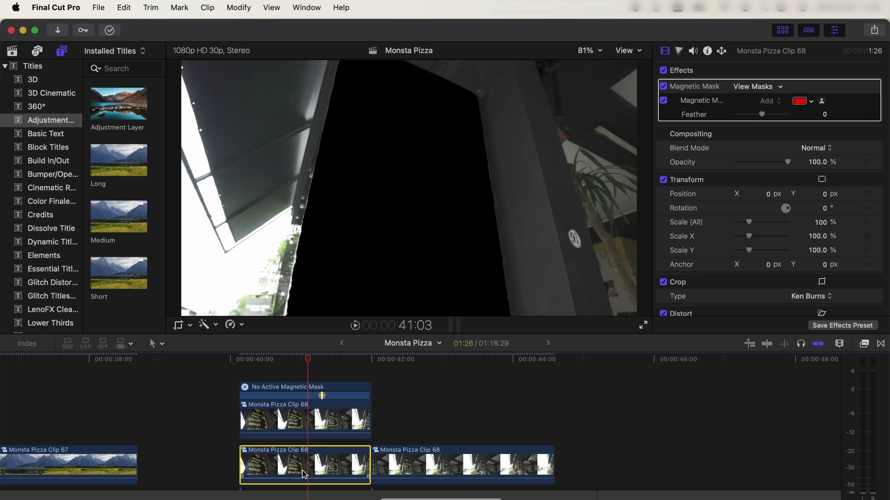
Un-invert the lower copy's mask and shift its Ken Burns start frame toward the right
{"action": "left_click", "coordinate": [821, 86]}
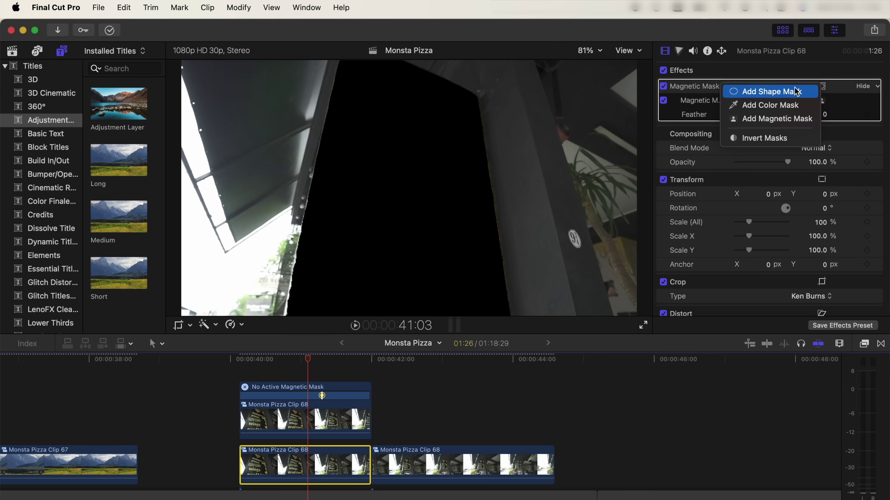
{"action": "left_click", "coordinate": [752, 138]}
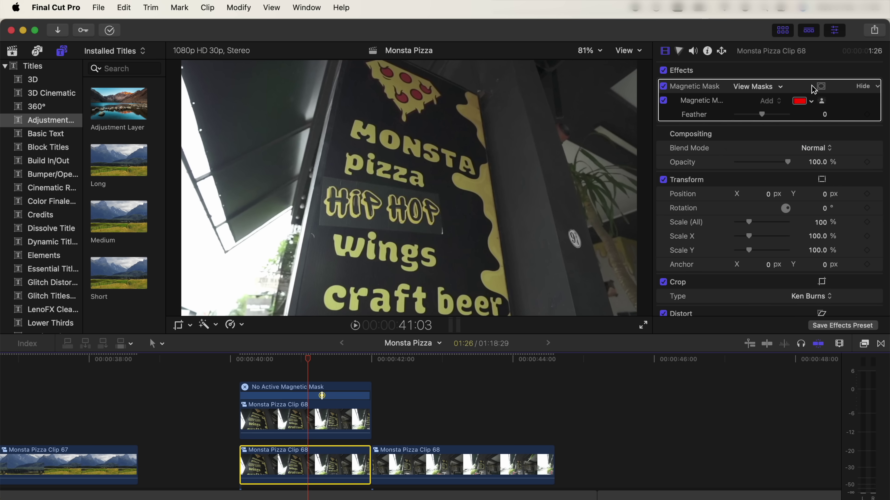
{"action": "left_click", "coordinate": [178, 326]}
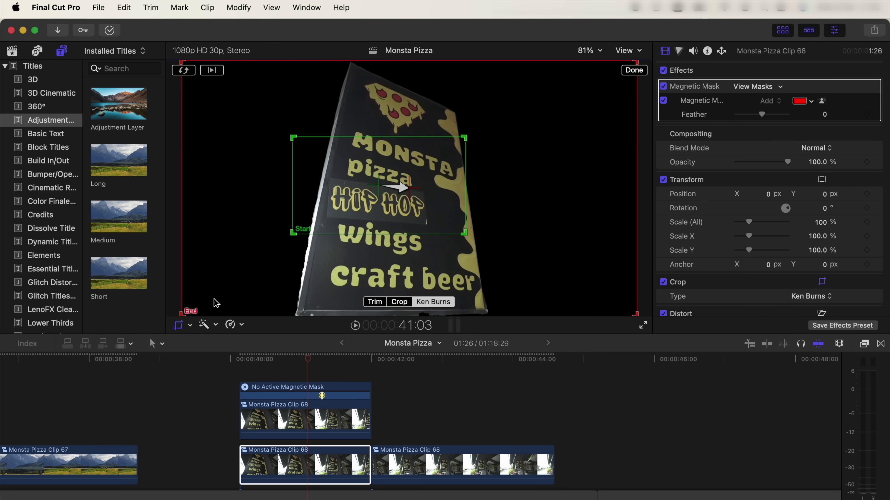
{"action": "left_click_drag", "start_coordinate": [429, 197], "coordinate": [601, 210]}
{"action": "left_click_drag", "start_coordinate": [492, 211], "coordinate": [526, 212]}
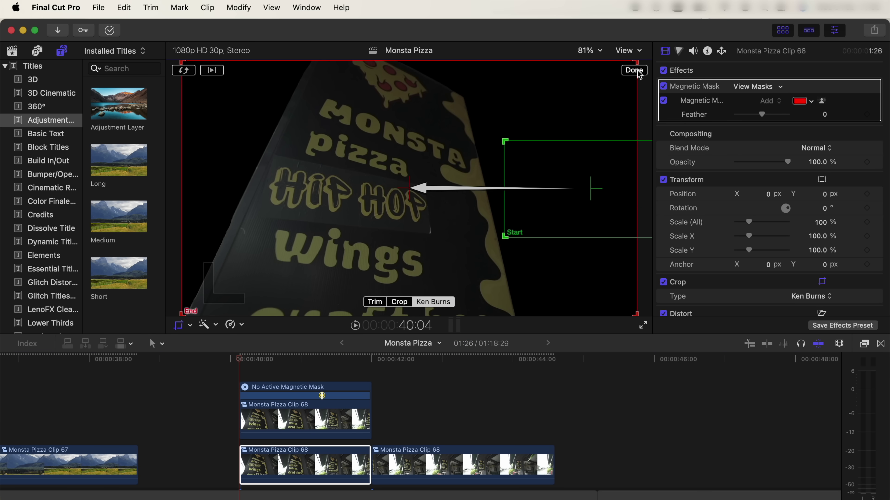
{"action": "left_click", "coordinate": [634, 70]}
Preview the stacked clips from about 40:15, park at 41:06, and select both copies
{"action": "key", "text": "space"}
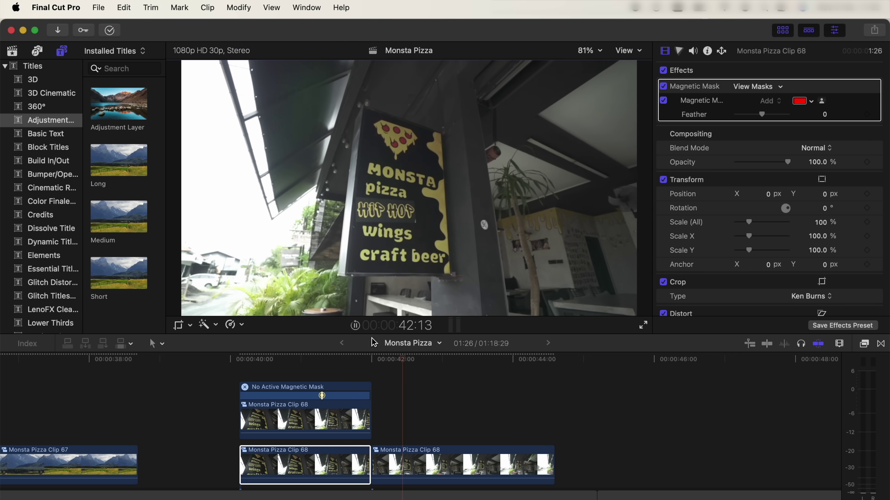
{"action": "left_click", "coordinate": [268, 359]}
{"action": "key", "text": "space"}
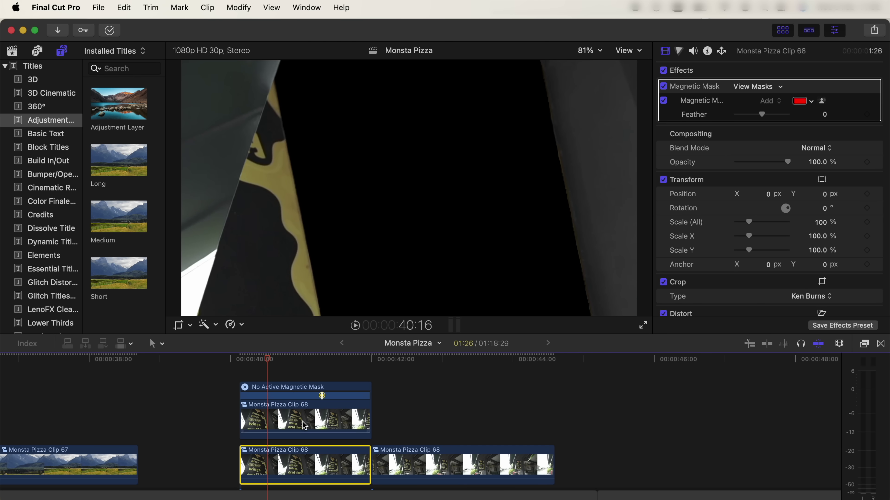
{"action": "left_click", "coordinate": [314, 359]}
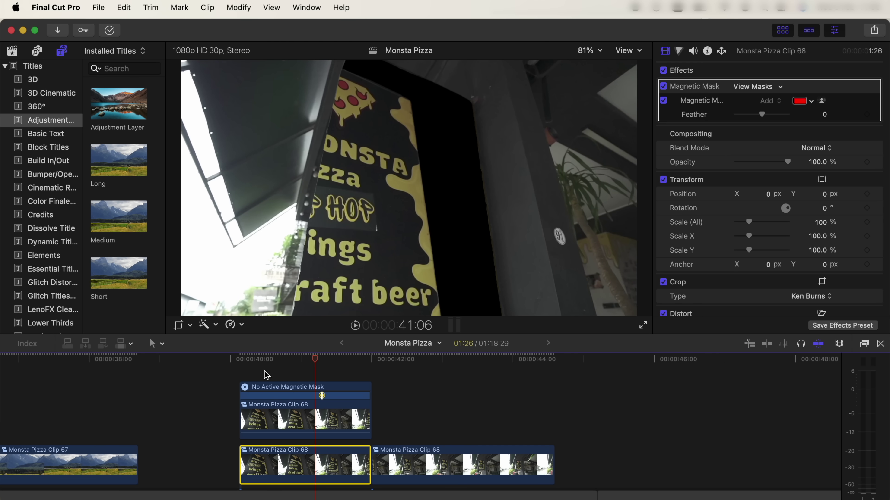
{"action": "left_click_drag", "start_coordinate": [222, 413], "coordinate": [371, 477]}
Combine both copies into compound Clip 69 and speed it up to 284%
{"action": "right_click", "coordinate": [308, 415]}
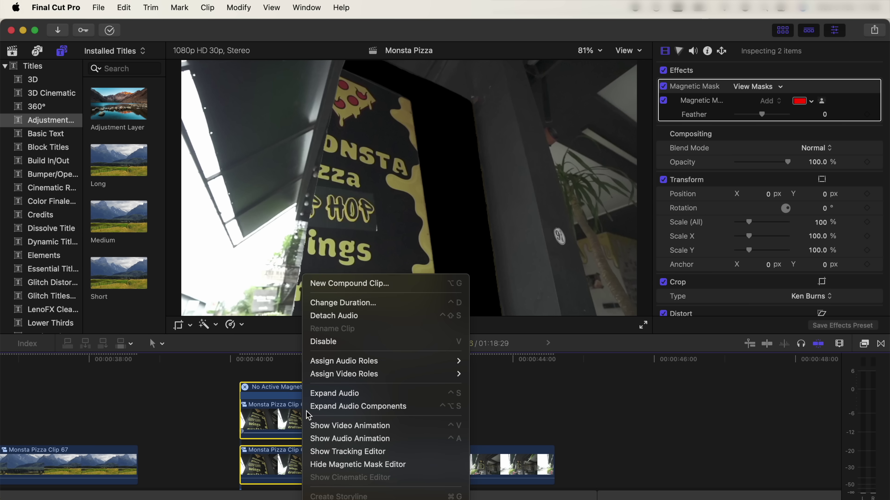
{"action": "left_click", "coordinate": [341, 286]}
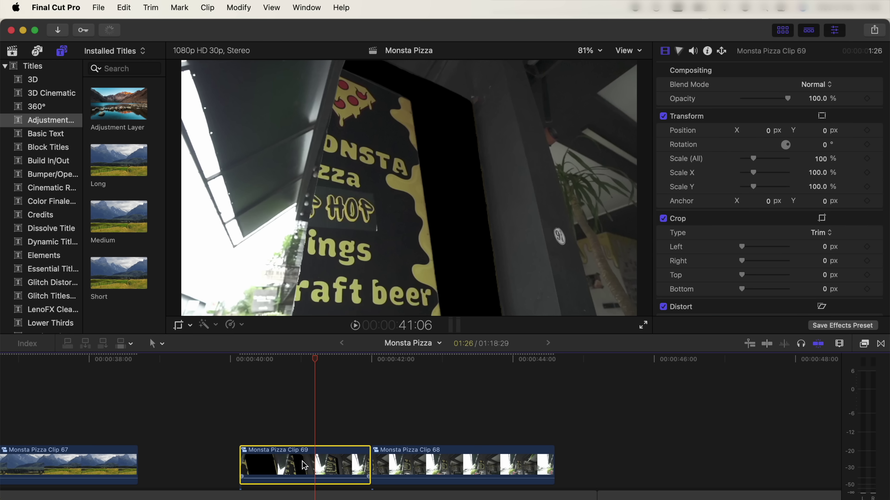
{"action": "key", "text": "super+r"}
{"action": "mouse_move", "coordinate": [368, 441]}
{"action": "left_mouse_down"}
{"action": "mouse_move", "coordinate": [268, 445]}
{"action": "mouse_move", "coordinate": [359, 455]}
{"action": "left_mouse_up"}
Blade Clip 68's speed, move the split earlier, and set the first section to 8x
{"action": "left_click", "coordinate": [345, 357]}
{"action": "key", "text": "space"}
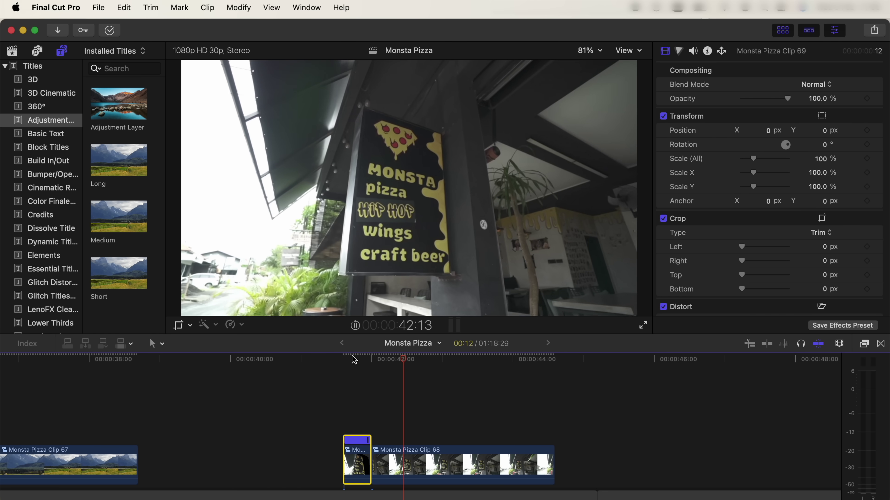
{"action": "left_click", "coordinate": [348, 358]}
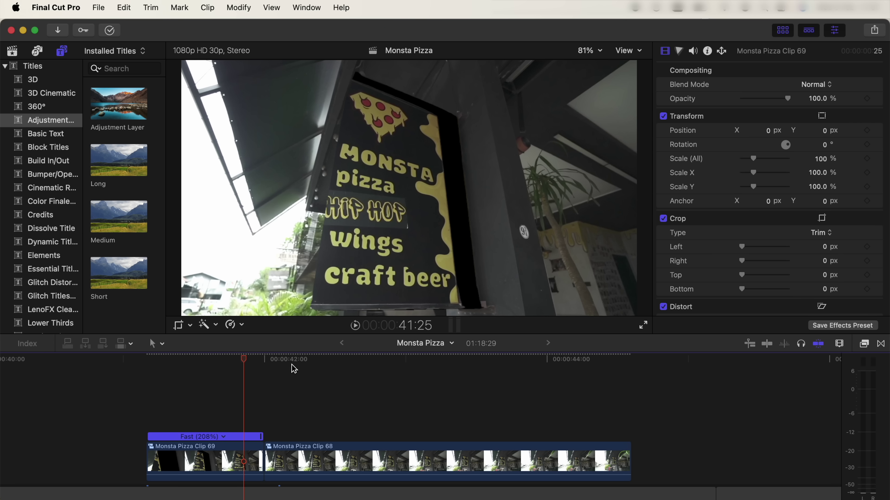
{"action": "left_click_drag", "start_coordinate": [277, 364], "coordinate": [445, 364]}
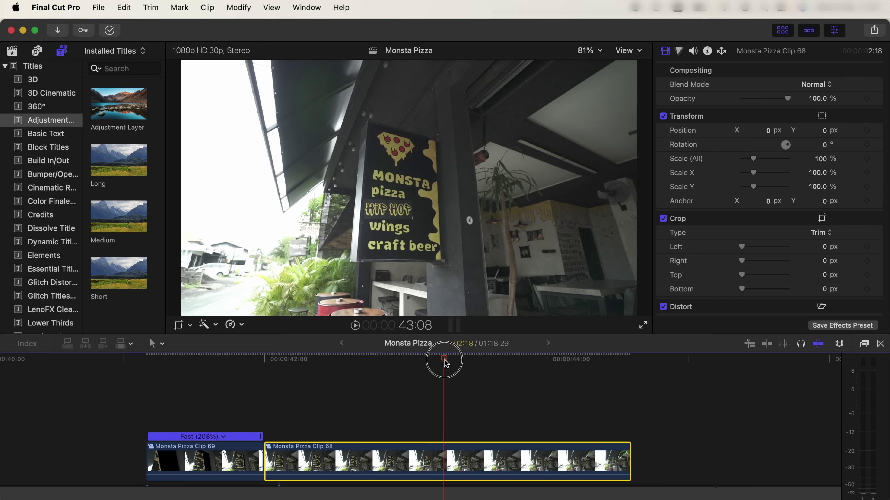
{"action": "key", "text": "shift+b"}
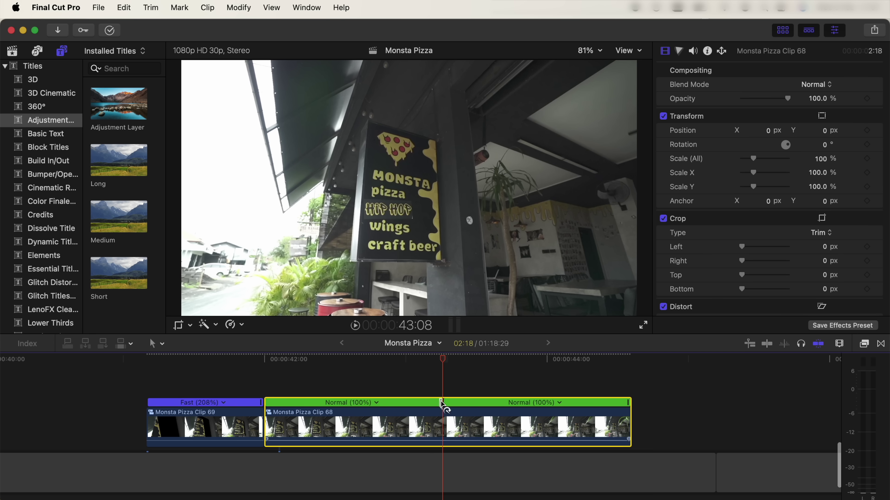
{"action": "left_click_drag", "start_coordinate": [441, 407], "coordinate": [368, 407]}
{"action": "left_click", "coordinate": [372, 404]}
{"action": "mouse_move", "coordinate": [399, 441]}
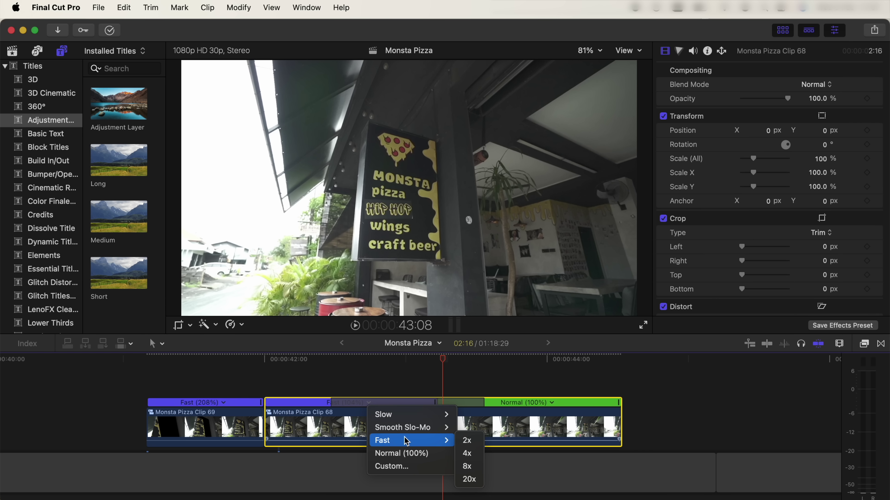
{"action": "left_click", "coordinate": [469, 467]}
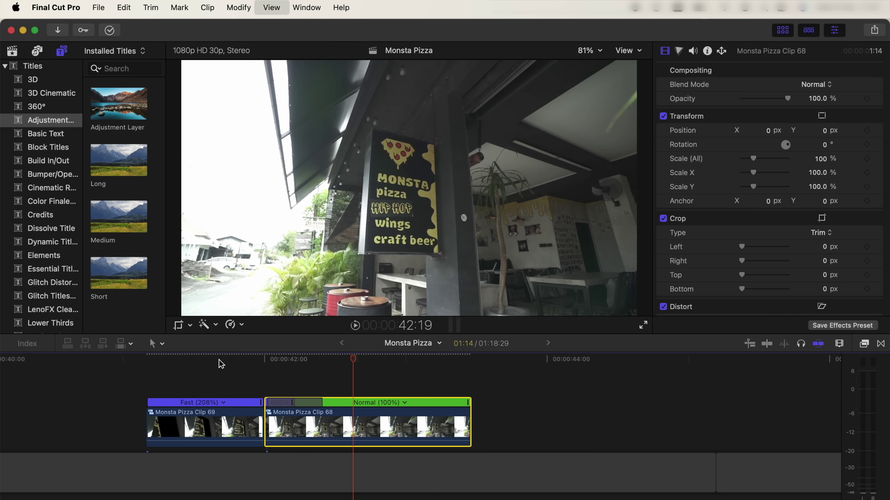
Play back the 8x section and park the playhead at 42:00
{"action": "left_click", "coordinate": [199, 359]}
{"action": "key", "text": "space"}
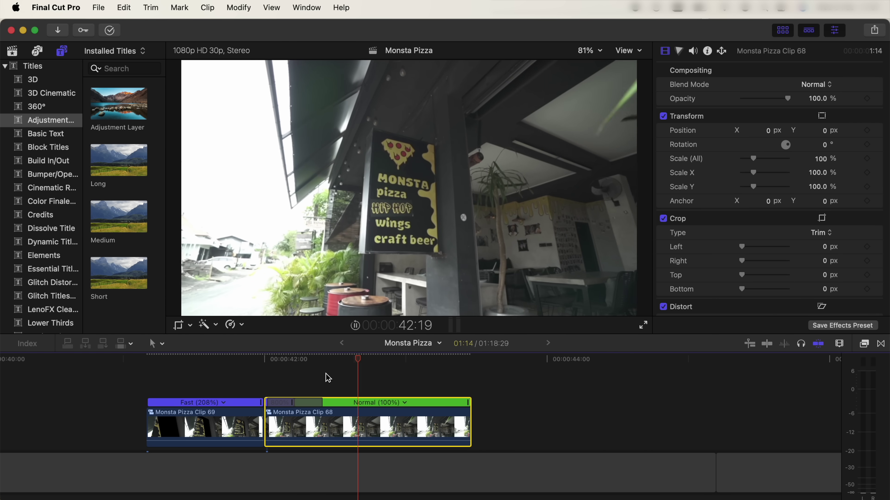
{"action": "left_click", "coordinate": [269, 371]}
{"action": "scroll", "coordinate": [364, 379], "scroll_direction": "left", "scroll_amount": 3}
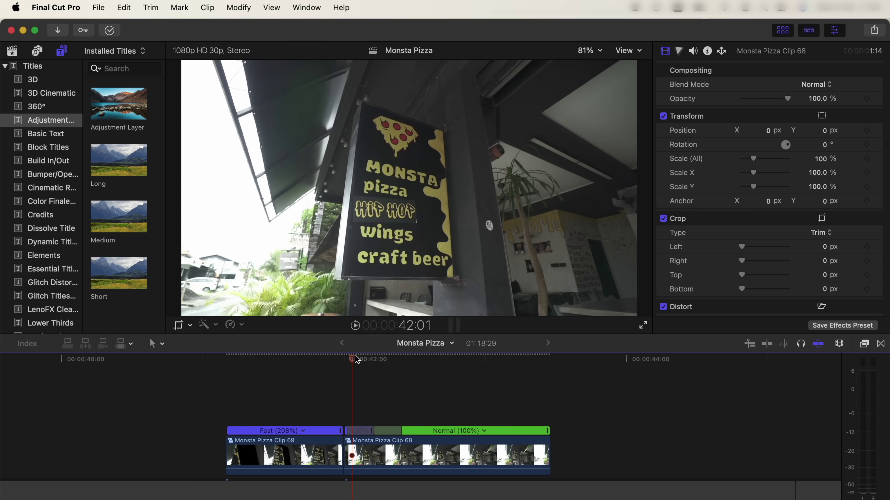
{"action": "left_click", "coordinate": [343, 358]}
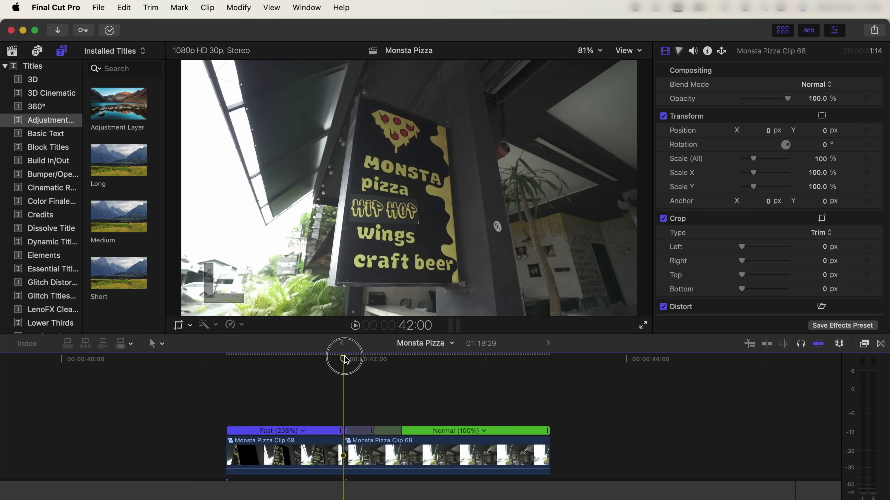
Place the Short title above Clip 68 at 42:00 and trim its end shorter
{"action": "left_click", "coordinate": [61, 51]}
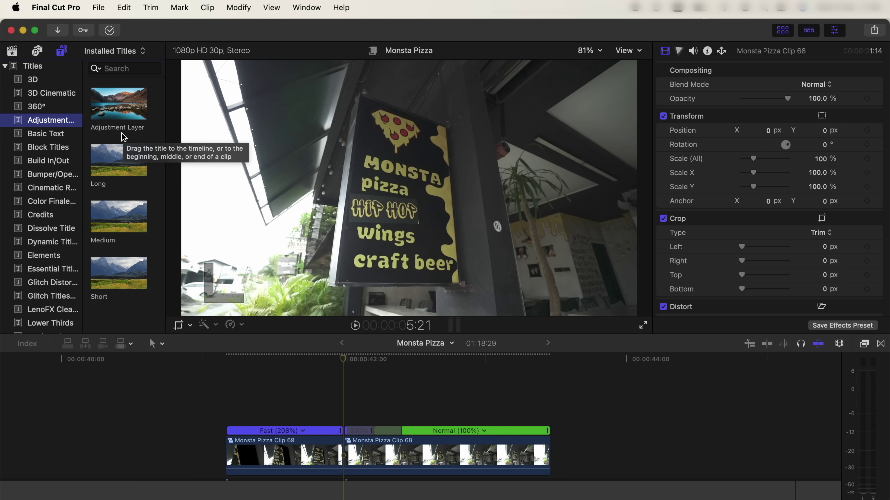
{"action": "left_click_drag", "start_coordinate": [119, 273], "coordinate": [353, 406]}
{"action": "left_click_drag", "start_coordinate": [582, 416], "coordinate": [521, 415]}
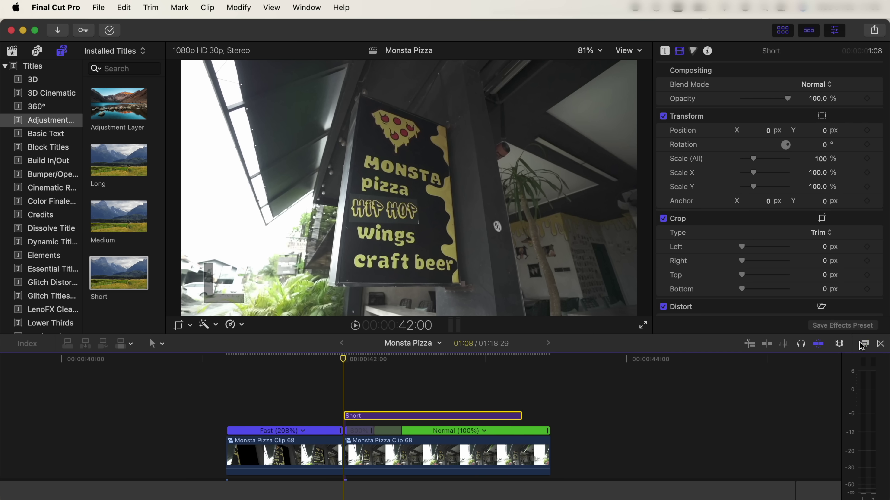
{"action": "left_click", "coordinate": [864, 343]}
{"action": "scroll", "coordinate": [652, 426], "scroll_direction": "down", "scroll_amount": 5}
Apply RN Shake's Flash Hit Shake to the Short title and cut horizontal bounce to near zero
{"action": "scroll", "coordinate": [661, 425], "scroll_direction": "down", "scroll_amount": 1}
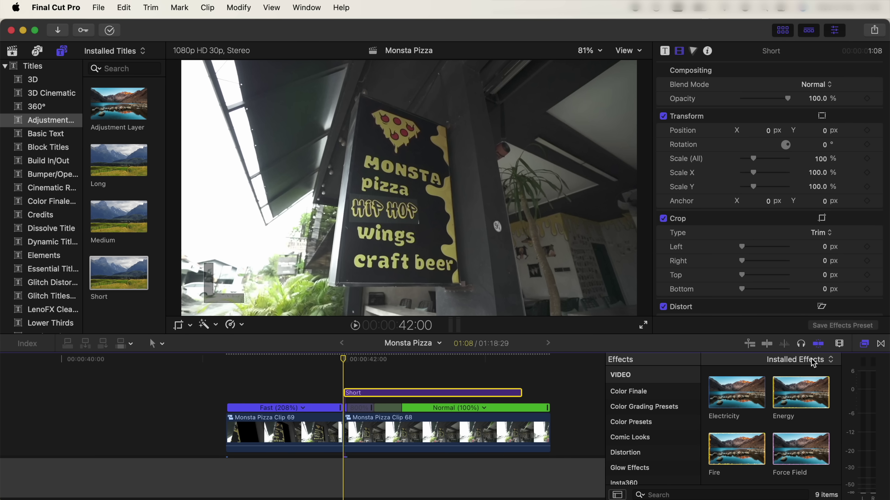
{"action": "scroll", "coordinate": [653, 442], "scroll_direction": "down", "scroll_amount": 10}
{"action": "scroll", "coordinate": [652, 442], "scroll_direction": "down", "scroll_amount": 5}
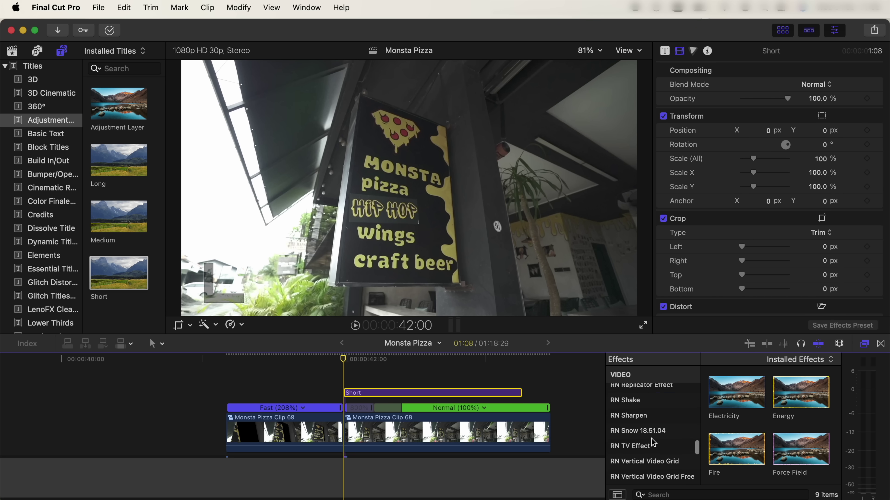
{"action": "left_click", "coordinate": [656, 440]}
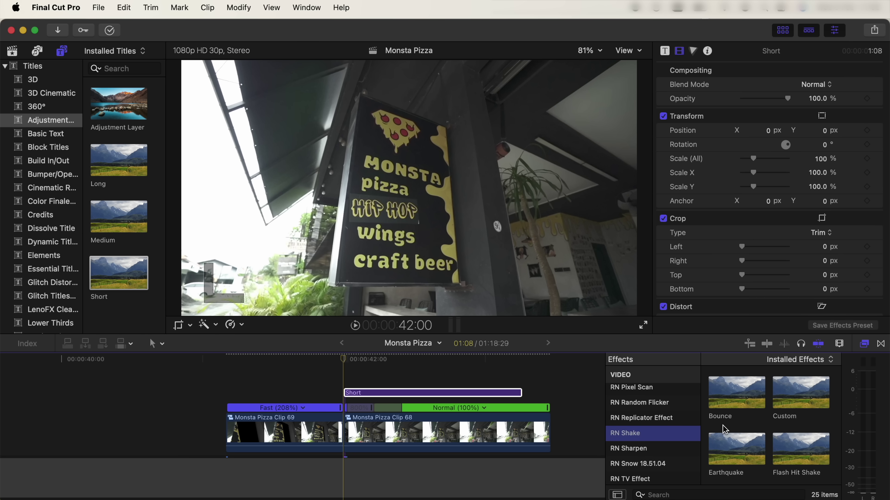
{"action": "left_click_drag", "start_coordinate": [801, 451], "coordinate": [361, 392]}
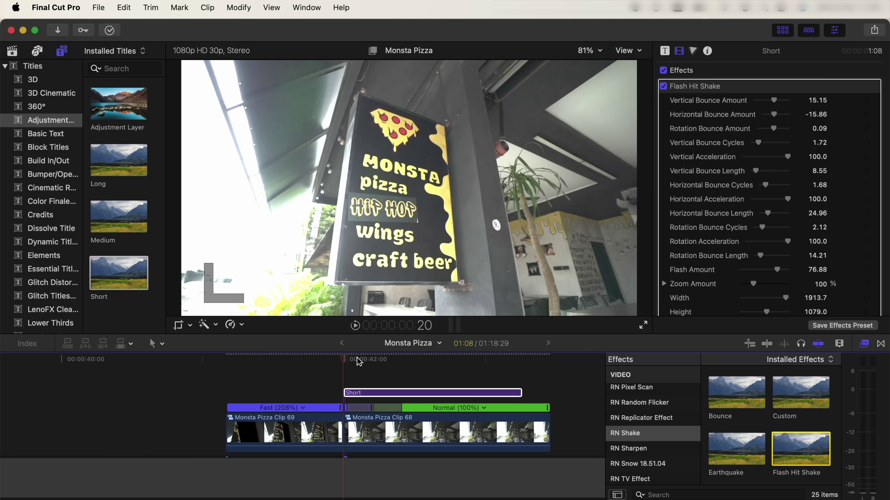
{"action": "left_click", "coordinate": [381, 392]}
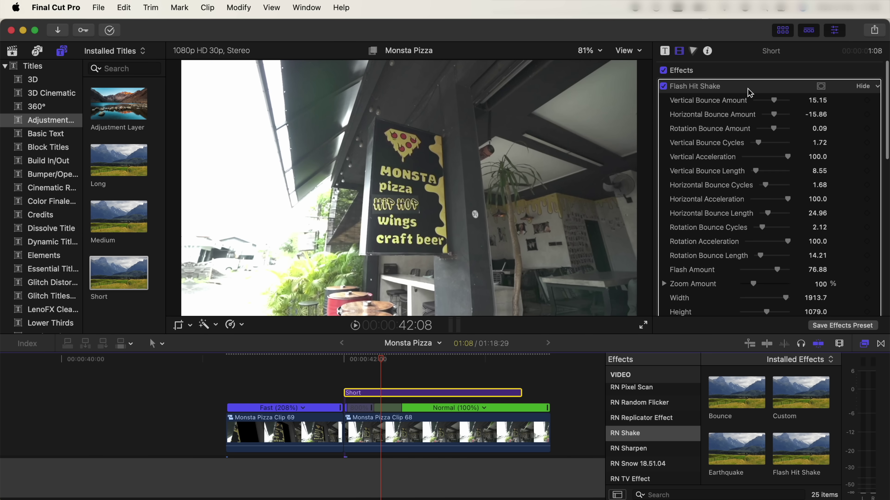
{"action": "left_click_drag", "start_coordinate": [776, 115], "coordinate": [777, 119]}
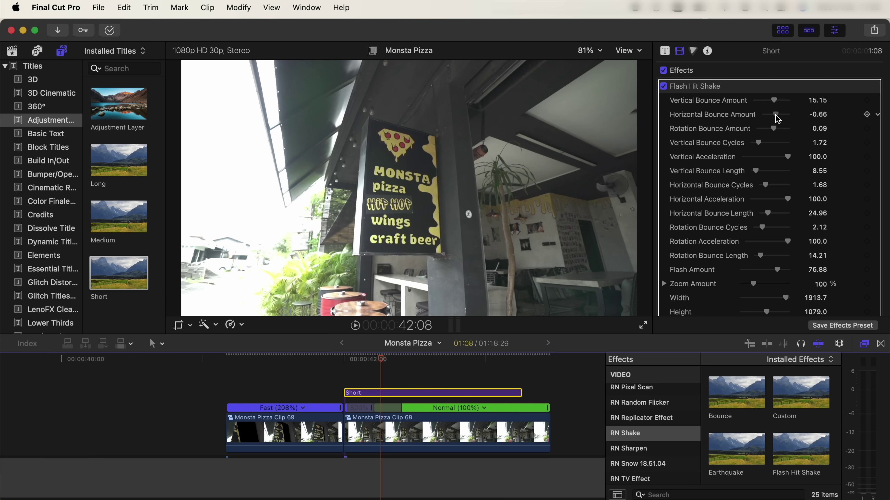
Play back the shake from just before the title, stopping at 41:18
{"action": "left_click", "coordinate": [244, 363]}
{"action": "key", "text": "space"}
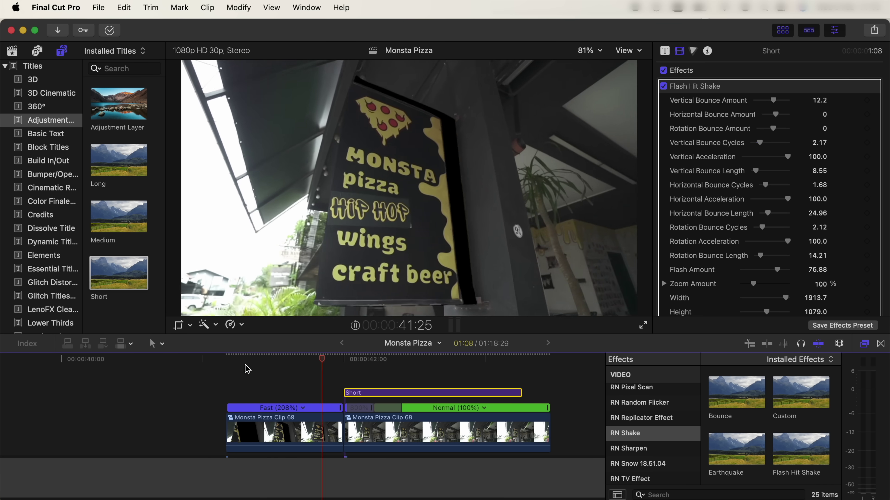
{"action": "left_click", "coordinate": [288, 433]}
Move Clip 67 under Clip 69 and play the rearranged sequence from 40:18
{"action": "key", "text": "cmd+minus"}
{"action": "left_click_drag", "start_coordinate": [165, 424], "coordinate": [376, 422]}
{"action": "scroll", "coordinate": [351, 420], "scroll_direction": "right", "scroll_amount": 5}
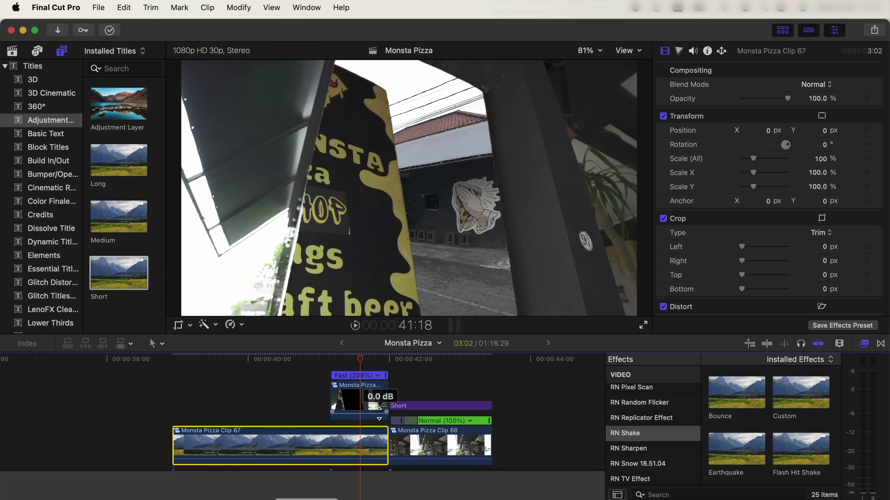
{"action": "left_click", "coordinate": [291, 360]}
{"action": "key", "text": "space"}
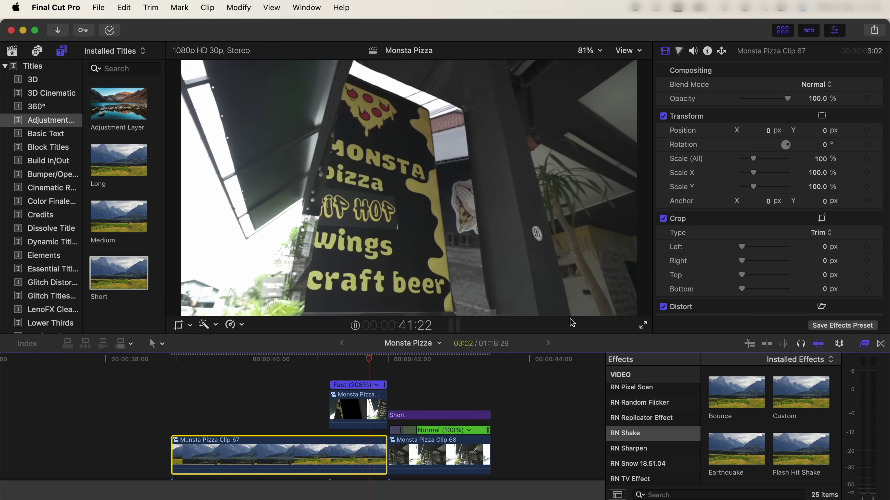
{"action": "key", "text": "space"}
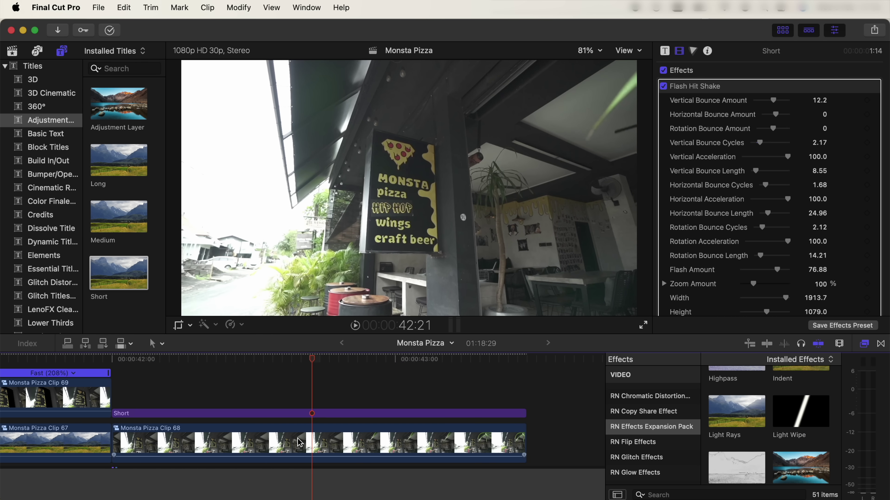
Option-drag a copy of Clip 68 upward and track a two-point magnetic mask on the pizza sign
{"action": "left_click_drag", "start_coordinate": [297, 447], "coordinate": [297, 438]}
{"action": "left_click_drag", "start_coordinate": [297, 424], "coordinate": [298, 423]}
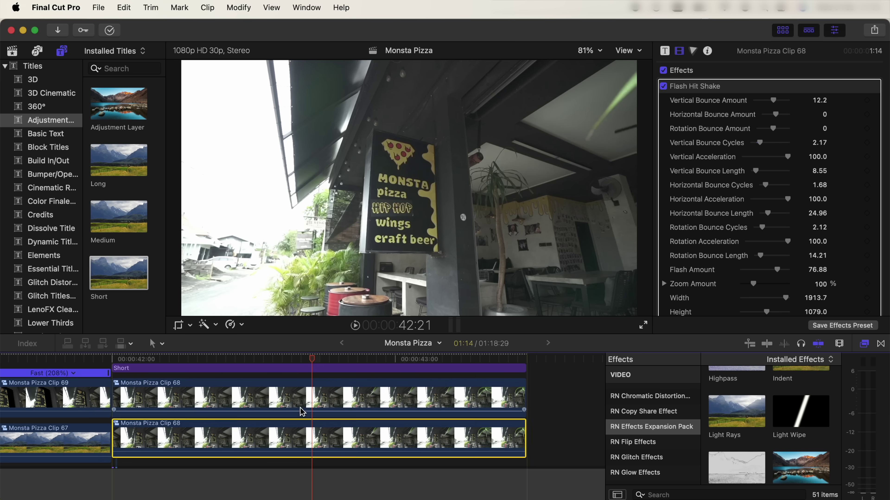
{"action": "left_click", "coordinate": [208, 325]}
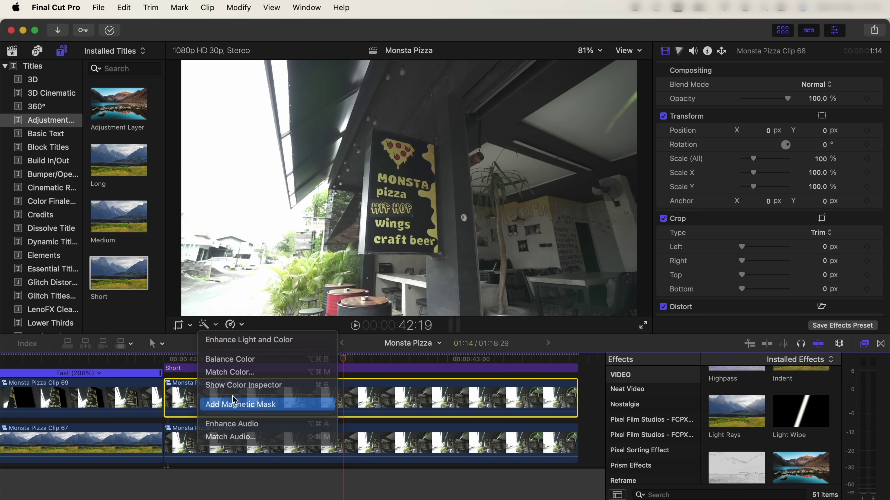
{"action": "left_click", "coordinate": [230, 404]}
{"action": "left_click", "coordinate": [404, 156]}
{"action": "left_click", "coordinate": [399, 231]}
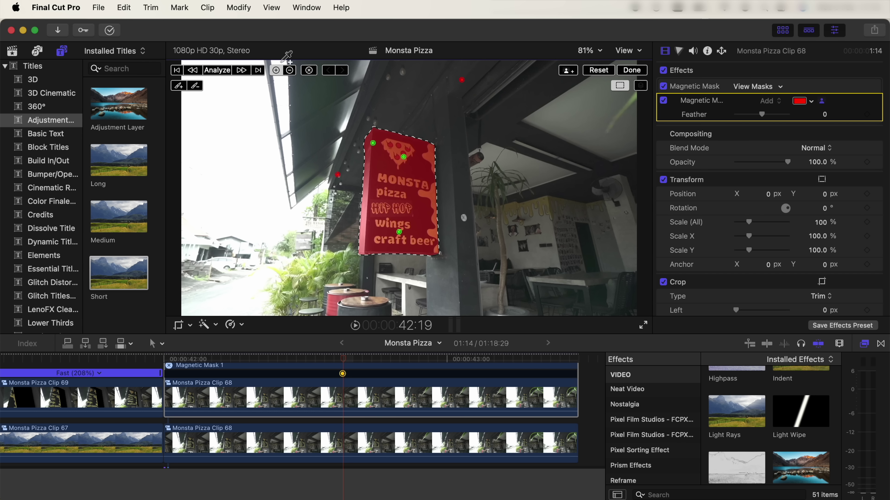
{"action": "left_click", "coordinate": [217, 70]}
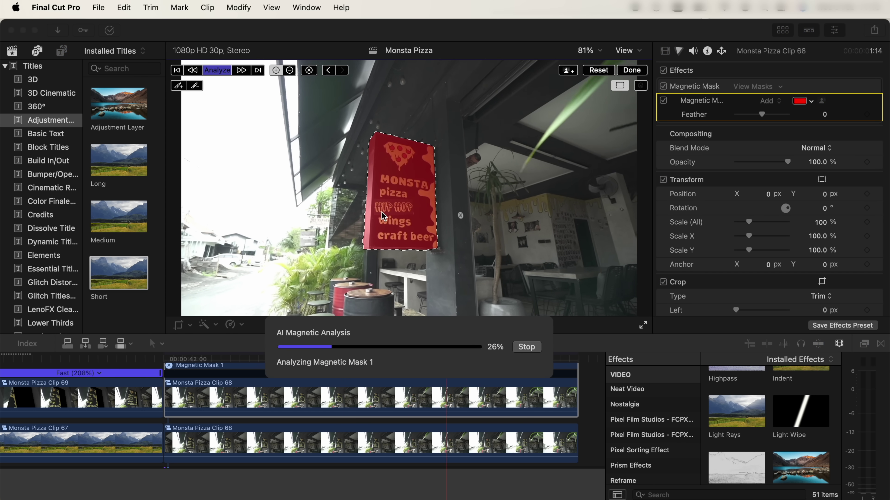
Raise Color Board exposure shadows and add a narrow shape mask left of the sign
{"action": "left_click", "coordinate": [679, 51]}
{"action": "left_click_drag", "start_coordinate": [722, 173], "coordinate": [724, 113]}
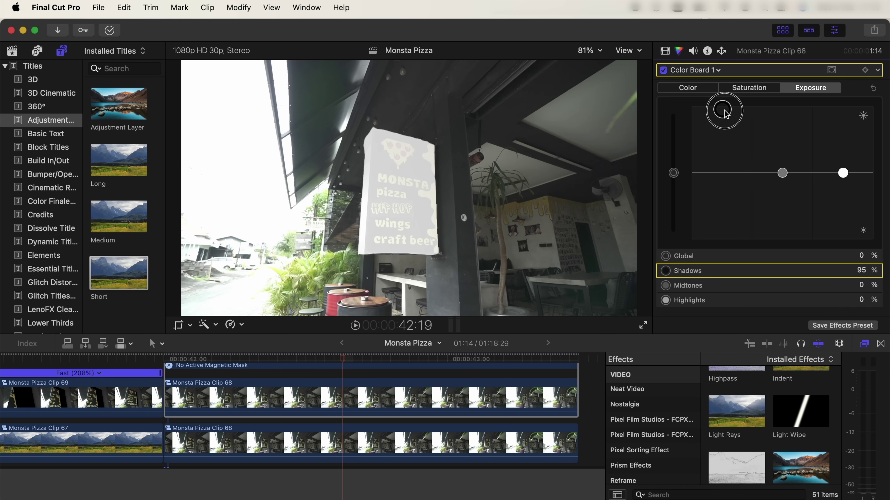
{"action": "left_click", "coordinate": [832, 71]}
{"action": "left_click", "coordinate": [789, 77]}
{"action": "left_click_drag", "start_coordinate": [375, 188], "coordinate": [399, 196]}
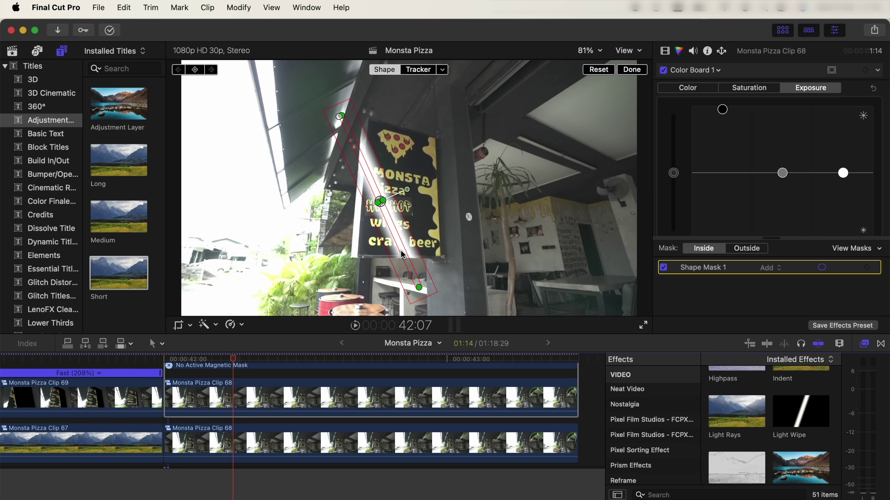
{"action": "left_click", "coordinate": [372, 261]}
{"action": "left_click_drag", "start_coordinate": [371, 261], "coordinate": [333, 272]}
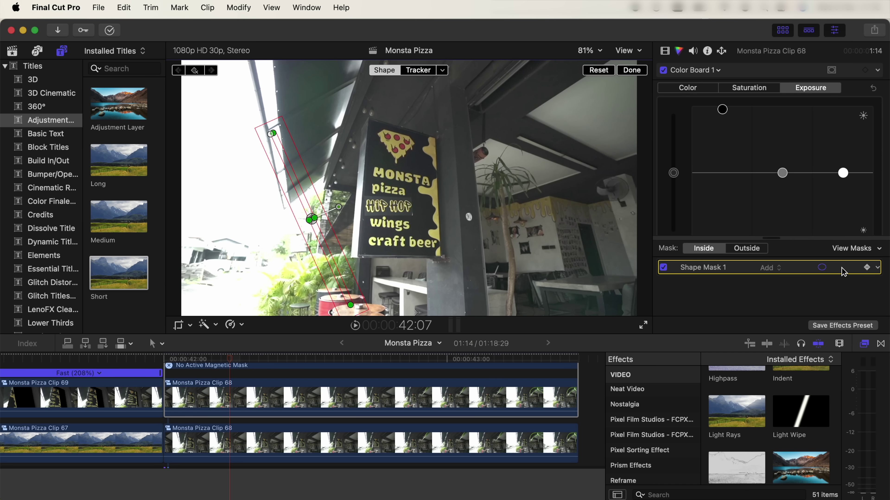
Keyframe the streak onto the pillar at 43:04 and finish the shape mask
{"action": "left_click_drag", "start_coordinate": [326, 361], "coordinate": [492, 360]}
{"action": "left_click_drag", "start_coordinate": [326, 252], "coordinate": [479, 233]}
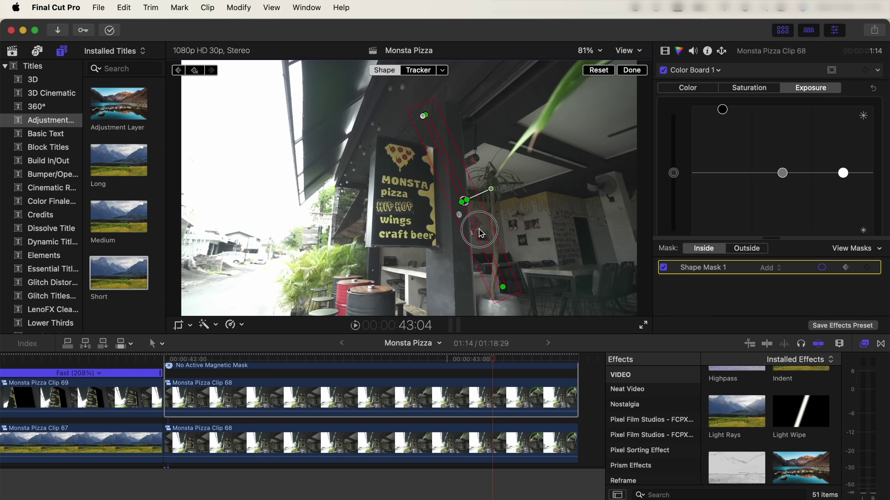
{"action": "left_click", "coordinate": [285, 387]}
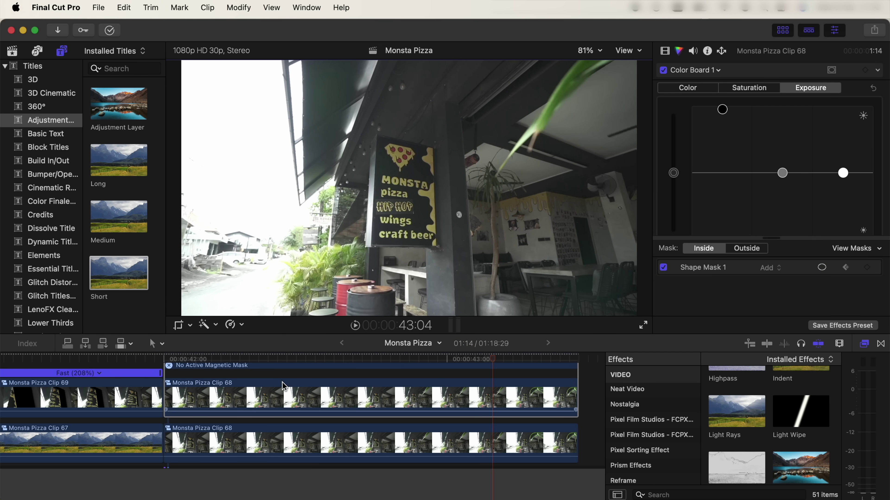
Duplicate C2235 onto a layer above and magnetic-mask the praying-hands sticker, excluding the wall below
{"action": "key", "text": "shift+slash"}
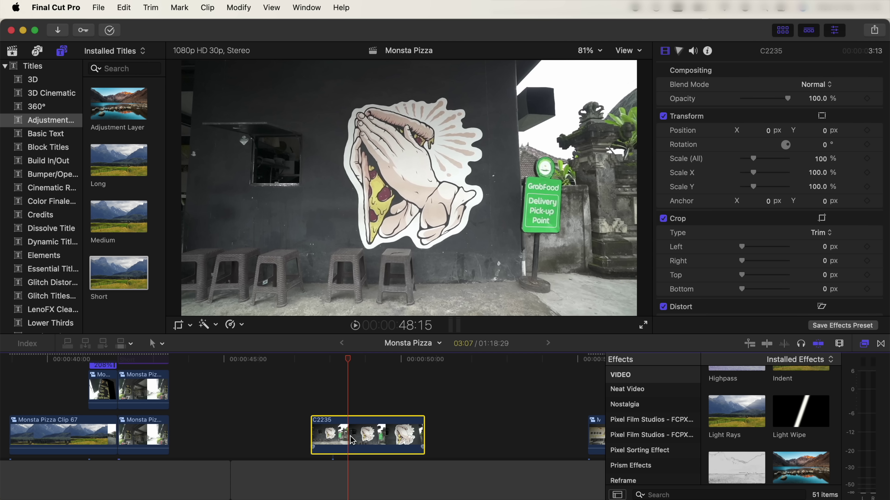
{"action": "left_click_drag", "start_coordinate": [352, 423], "coordinate": [352, 383]}
{"action": "key", "text": "super+equal"}
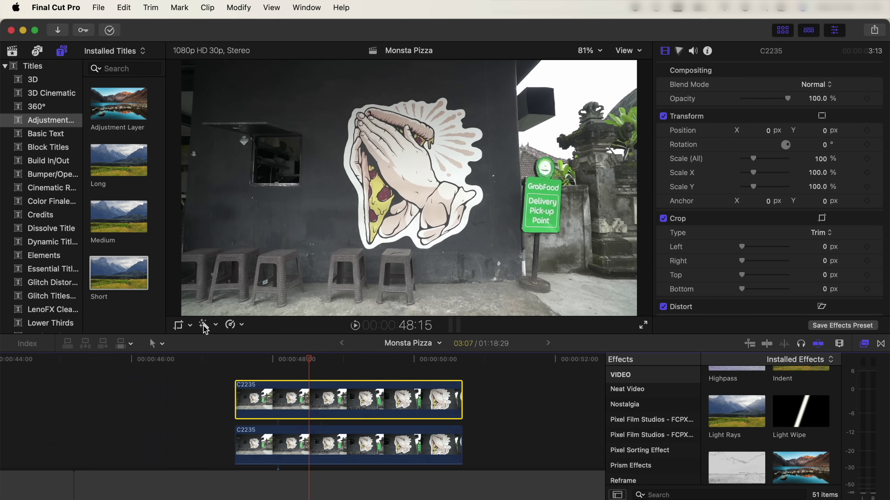
{"action": "left_click", "coordinate": [204, 324]}
{"action": "left_click", "coordinate": [245, 404]}
{"action": "left_click", "coordinate": [420, 142]}
{"action": "left_click", "coordinate": [405, 244], "text": "alt"}
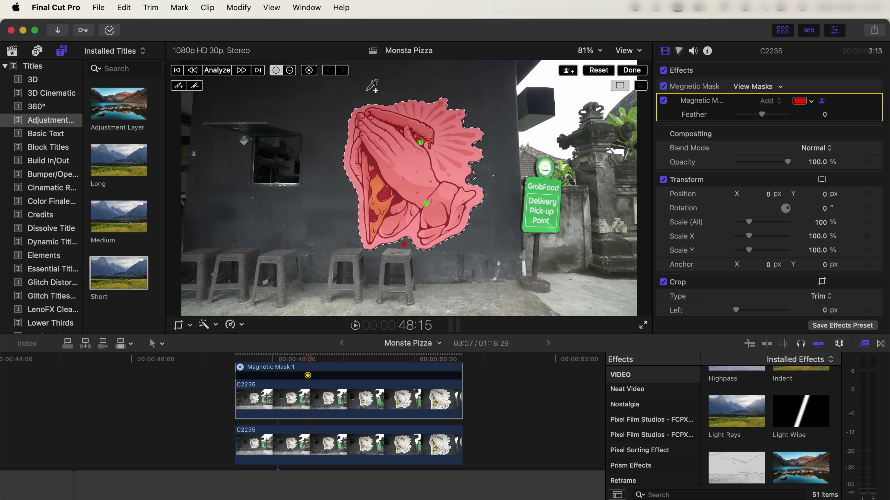
{"action": "left_click", "coordinate": [216, 70]}
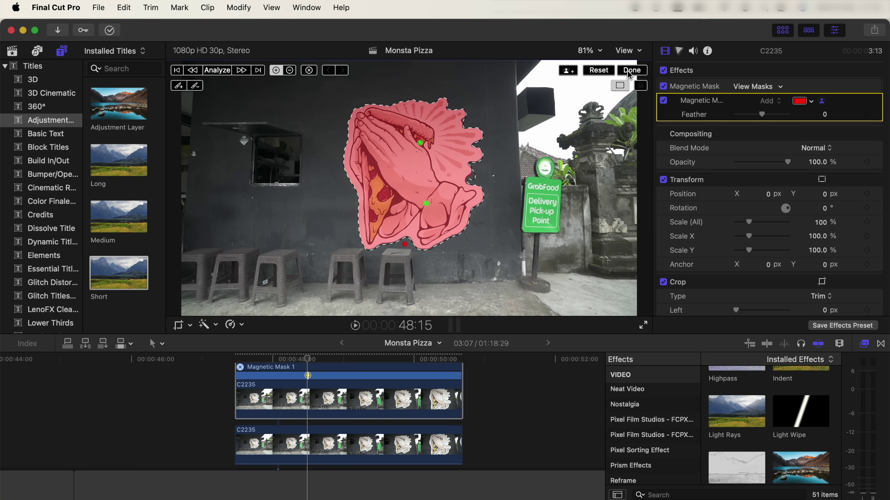
{"action": "left_click", "coordinate": [631, 70]}
Apply the RN Mask Glow Energy glow and Clock Wipe glow to the masked sticker clip
{"action": "scroll", "coordinate": [664, 436], "scroll_direction": "down", "scroll_amount": 5}
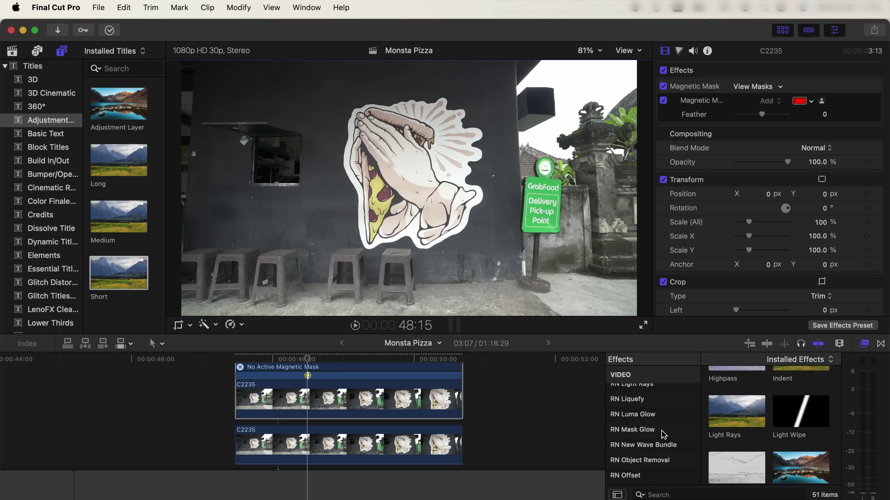
{"action": "left_click", "coordinate": [666, 432]}
{"action": "scroll", "coordinate": [778, 432], "scroll_direction": "up", "scroll_amount": 5}
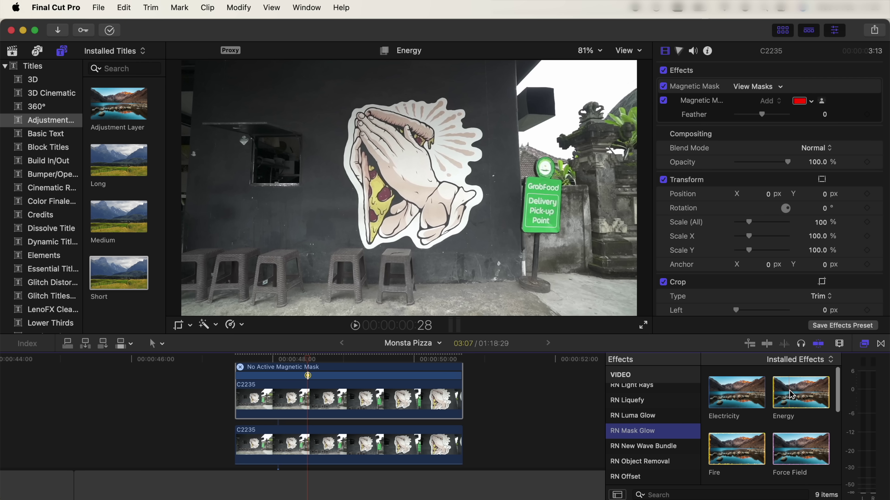
{"action": "left_click_drag", "start_coordinate": [792, 395], "coordinate": [357, 389]}
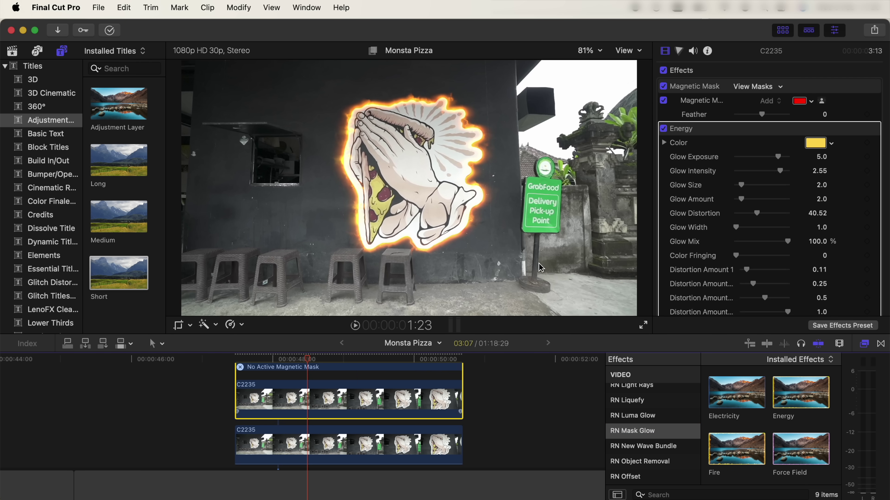
{"action": "scroll", "coordinate": [751, 420], "scroll_direction": "down", "scroll_amount": 5}
{"action": "left_click_drag", "start_coordinate": [737, 455], "coordinate": [242, 368]}
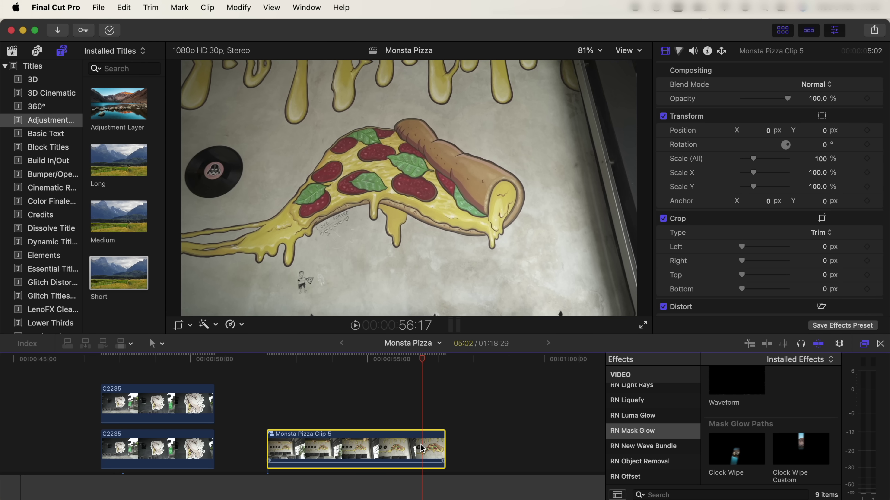
Speed Monsta Pizza Clip 5 up to 149% and play it back
{"action": "key", "text": "super+r"}
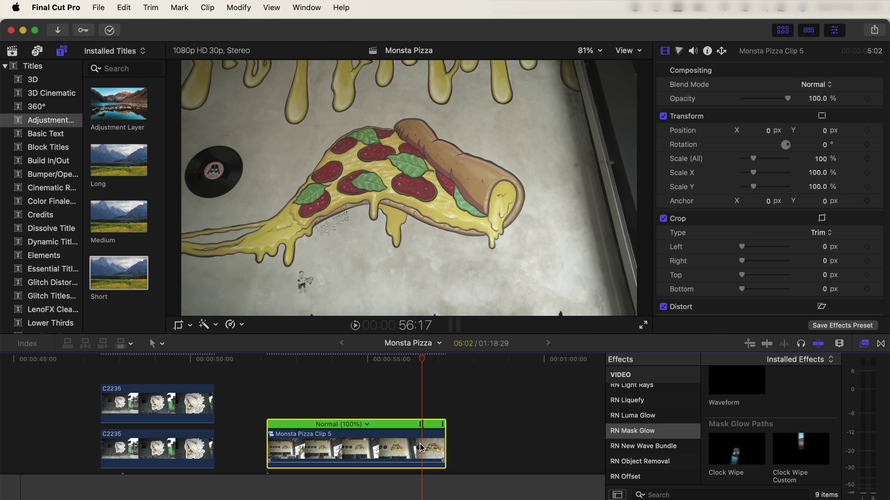
{"action": "left_click_drag", "start_coordinate": [422, 426], "coordinate": [283, 424]}
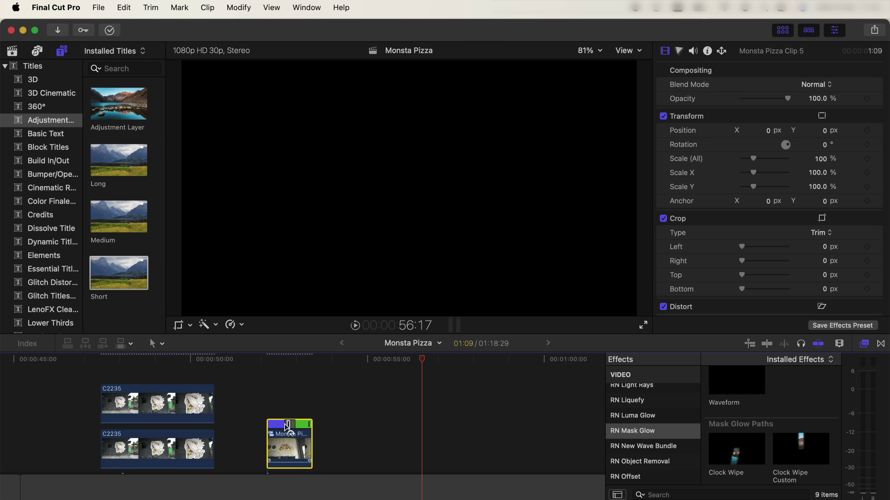
{"action": "key", "text": "super+equal"}
{"action": "left_click_drag", "start_coordinate": [326, 360], "coordinate": [321, 379]}
{"action": "key", "text": "space"}
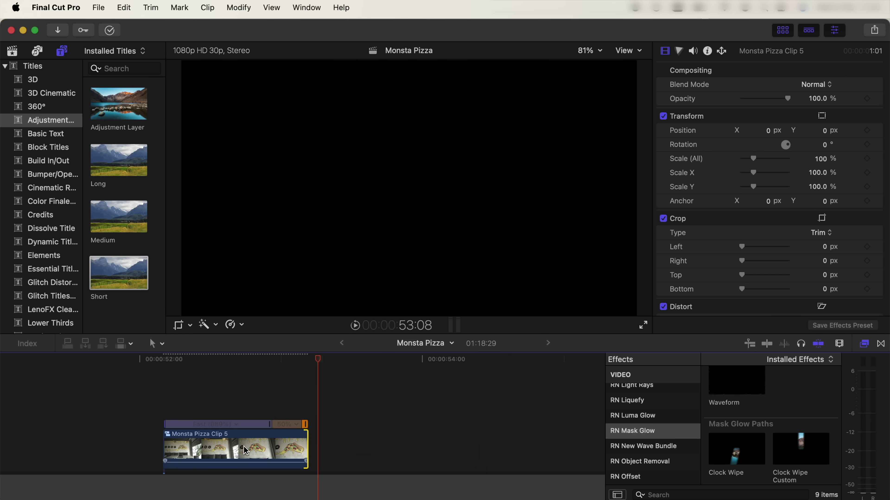
Place a duplicate after it, make it compound clip Monsta Pizza Clip 70, and reverse it
{"action": "left_click_drag", "start_coordinate": [245, 450], "coordinate": [386, 445]}
{"action": "right_click", "coordinate": [364, 452]}
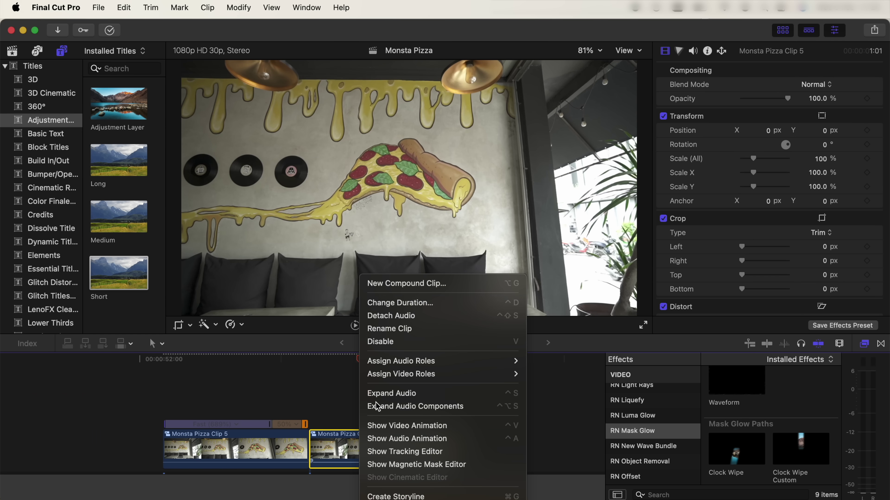
{"action": "left_click", "coordinate": [398, 283]}
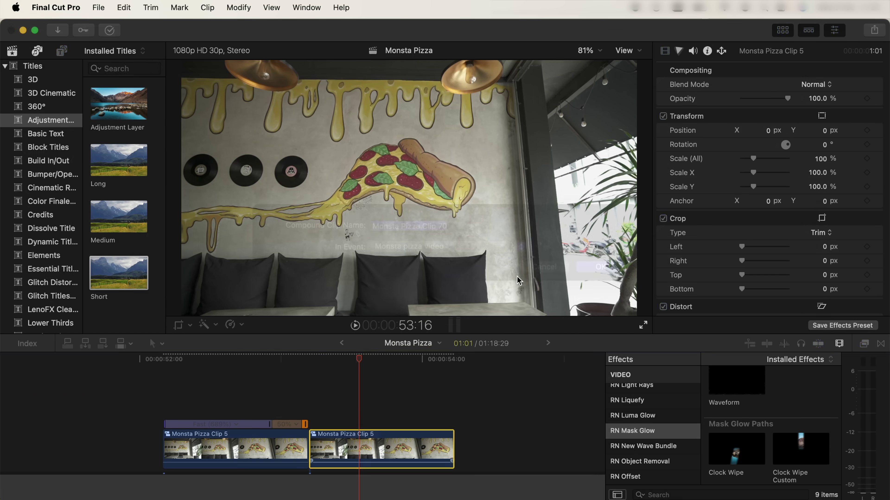
{"action": "left_click", "coordinate": [616, 287]}
{"action": "left_click", "coordinate": [242, 326]}
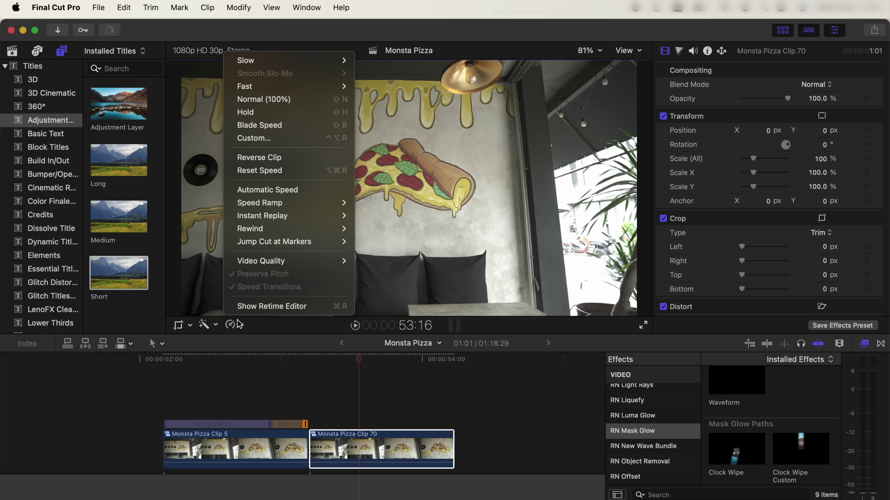
{"action": "left_click", "coordinate": [270, 162]}
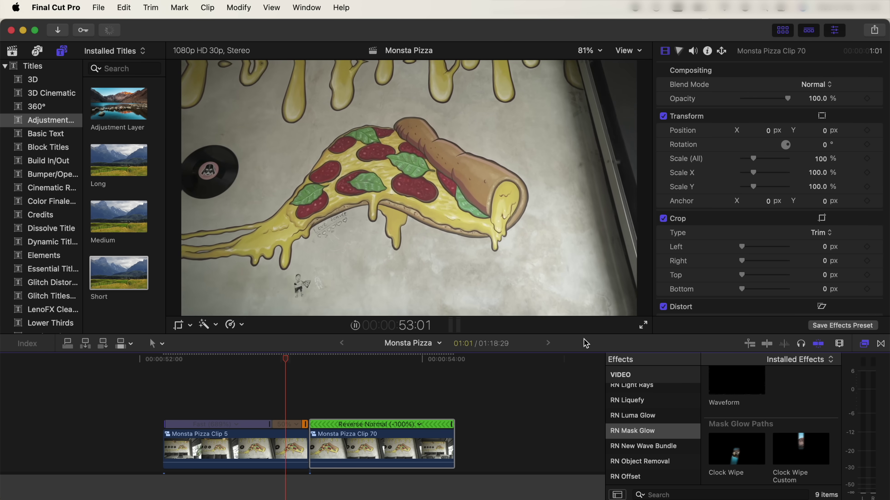
{"action": "left_click", "coordinate": [334, 436]}
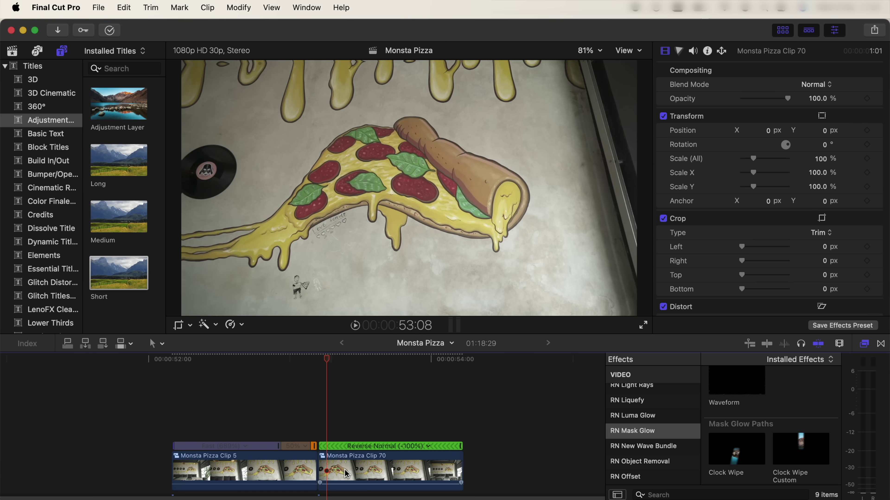
Connect a copy of Clip 70 above the storyline and add a magnetic mask to it
{"action": "left_click_drag", "start_coordinate": [346, 476], "coordinate": [349, 426]}
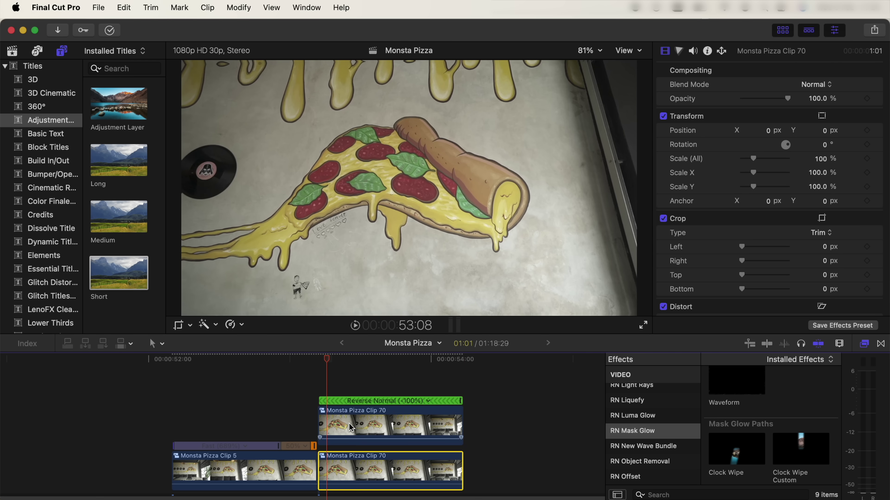
{"action": "left_click", "coordinate": [353, 359]}
{"action": "left_click", "coordinate": [204, 324]}
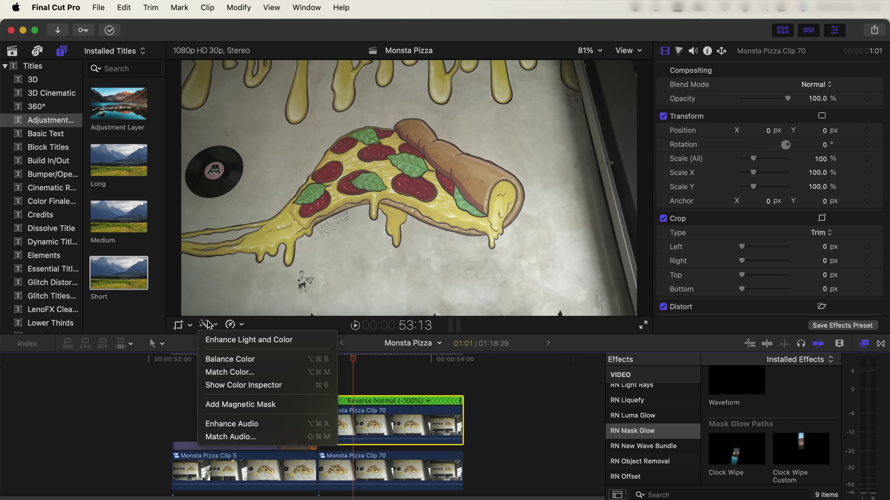
{"action": "left_click", "coordinate": [225, 405]}
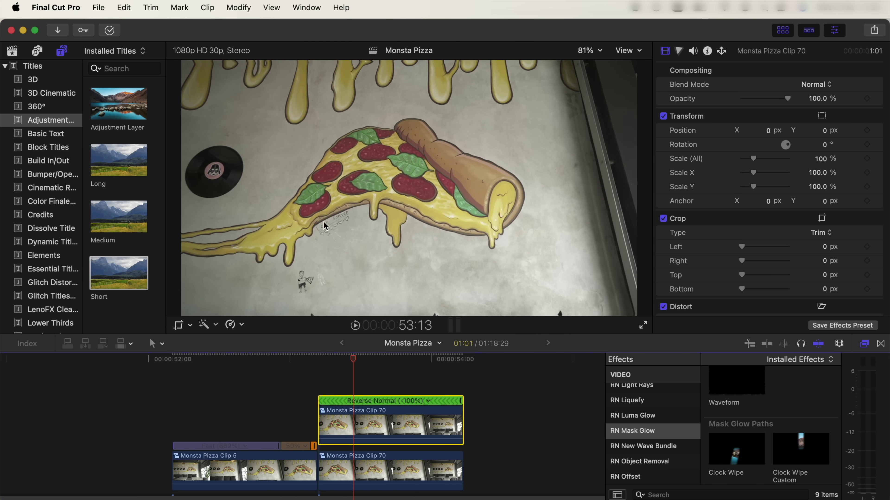
Mask the painted pizza slice and crust, excluding the record, drips and background, then analyze
{"action": "left_click", "coordinate": [373, 155]}
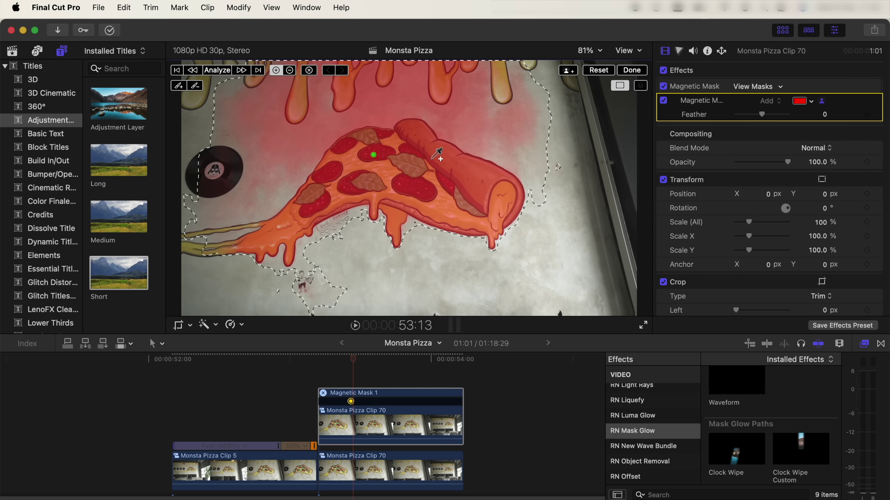
{"action": "left_click", "coordinate": [454, 191]}
{"action": "left_click", "coordinate": [319, 193]}
{"action": "left_click", "coordinate": [212, 207]}
{"action": "left_click", "coordinate": [366, 70]}
{"action": "left_click", "coordinate": [506, 75]}
{"action": "left_click", "coordinate": [536, 89]}
{"action": "left_click", "coordinate": [215, 237]}
{"action": "left_click", "coordinate": [187, 246]}
{"action": "left_click", "coordinate": [215, 71]}
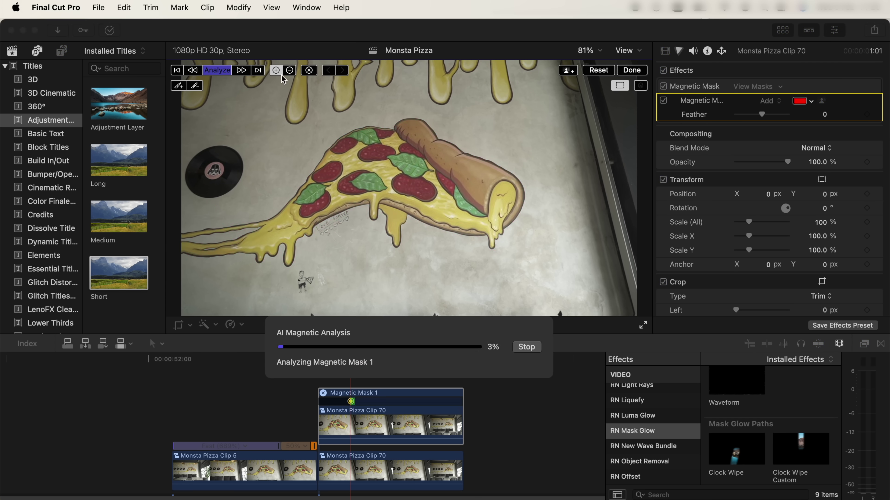
{"action": "left_click", "coordinate": [631, 70]}
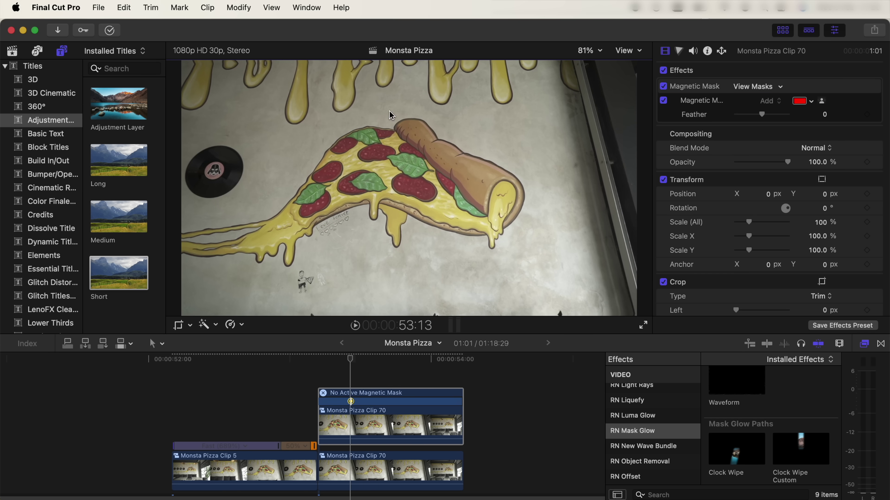
{"action": "left_click", "coordinate": [383, 425]}
{"action": "left_click_drag", "start_coordinate": [367, 424], "coordinate": [369, 405]}
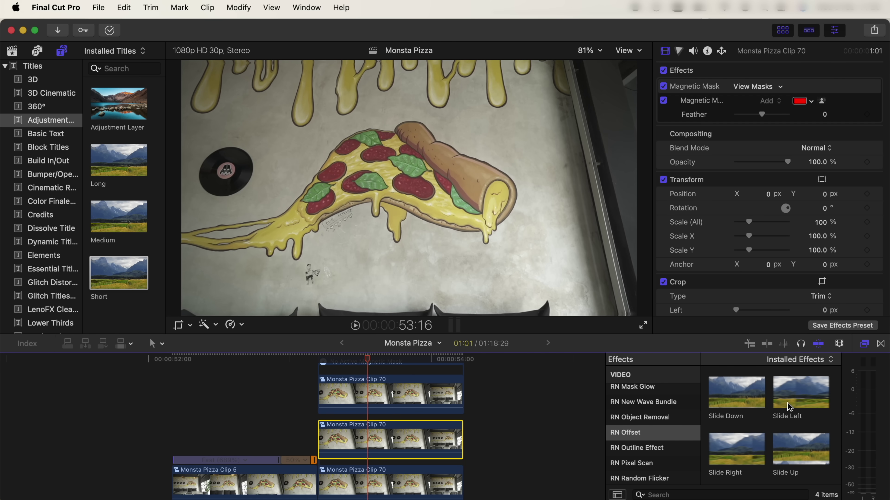
Apply the Slide Left effect to the Clip 70 copy and play back the stack
{"action": "left_click", "coordinate": [804, 397]}
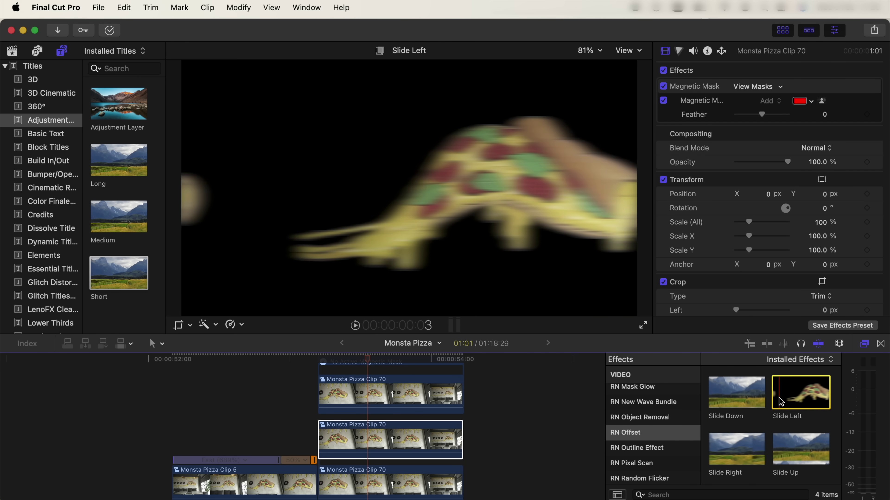
{"action": "left_click_drag", "start_coordinate": [781, 401], "coordinate": [377, 441]}
{"action": "key", "text": "space"}
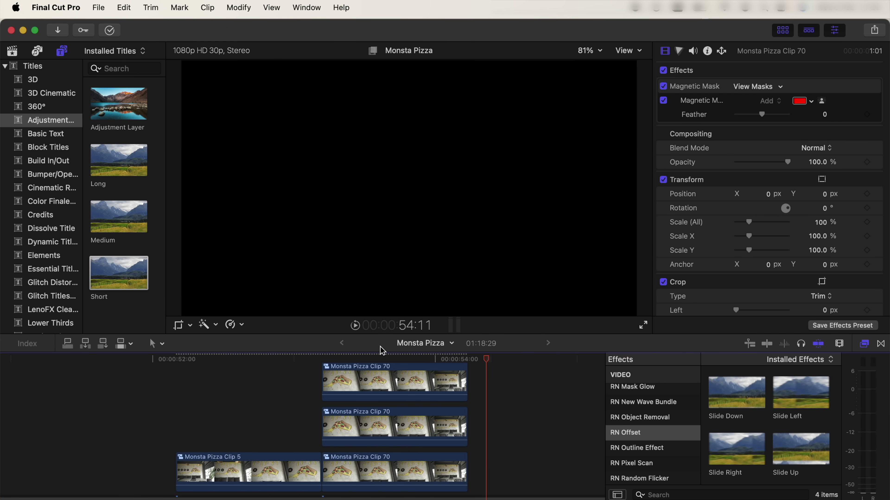
{"action": "left_click", "coordinate": [364, 358]}
Connect the Flash Hit Shake Short title above the clips at 53:06 and play it
{"action": "left_click", "coordinate": [360, 151]}
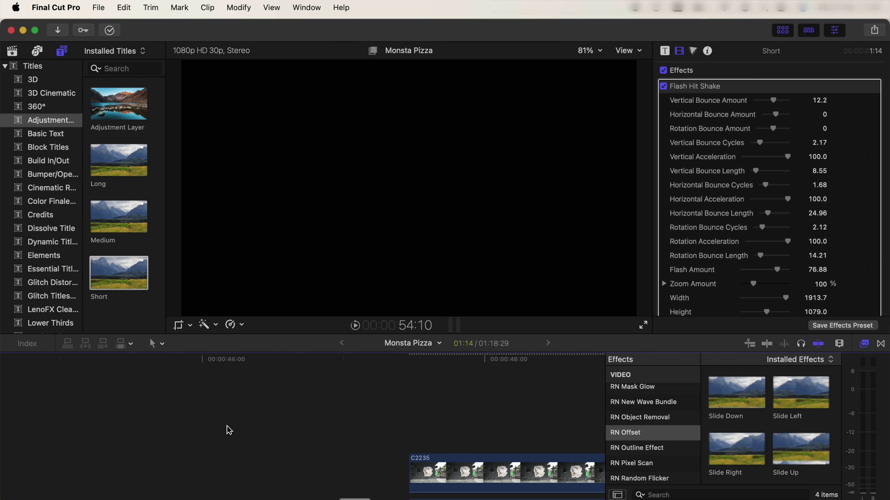
{"action": "scroll", "coordinate": [229, 430], "scroll_direction": "right", "scroll_amount": 15}
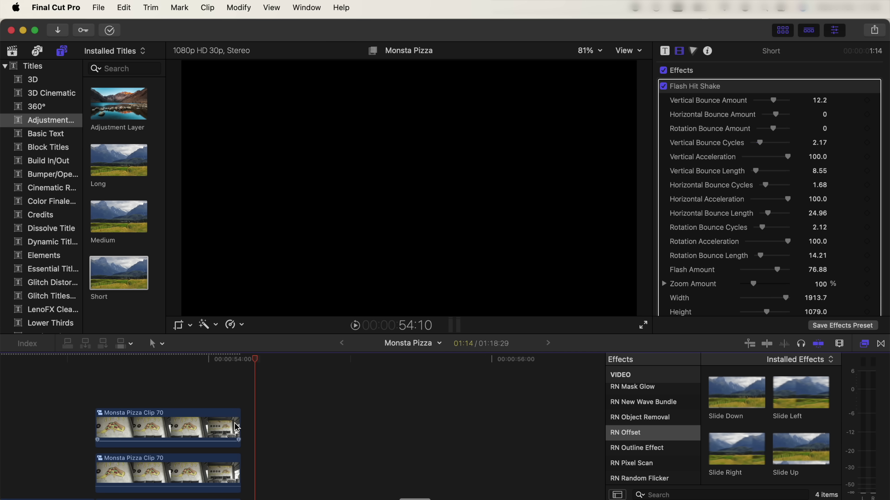
{"action": "scroll", "coordinate": [232, 428], "scroll_direction": "left", "scroll_amount": 2}
{"action": "scroll", "coordinate": [234, 421], "scroll_direction": "left", "scroll_amount": 4}
{"action": "scroll", "coordinate": [234, 420], "scroll_direction": "down", "scroll_amount": 2}
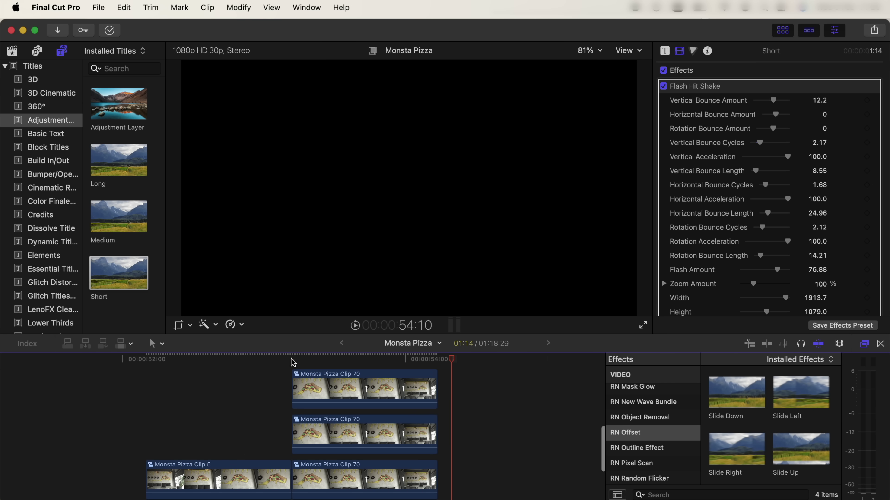
{"action": "left_click", "coordinate": [293, 361]}
{"action": "key", "text": "super+shift+a"}
{"action": "key", "text": "q"}
{"action": "key", "text": "space"}
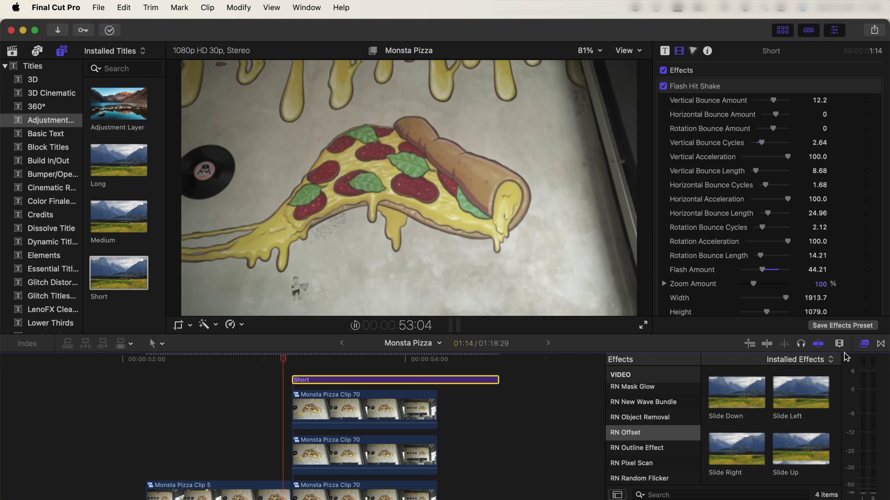
Connect a copy of Clip 35 above the storyline at the whole-pizza shot around 54:07
{"action": "key", "text": "space"}
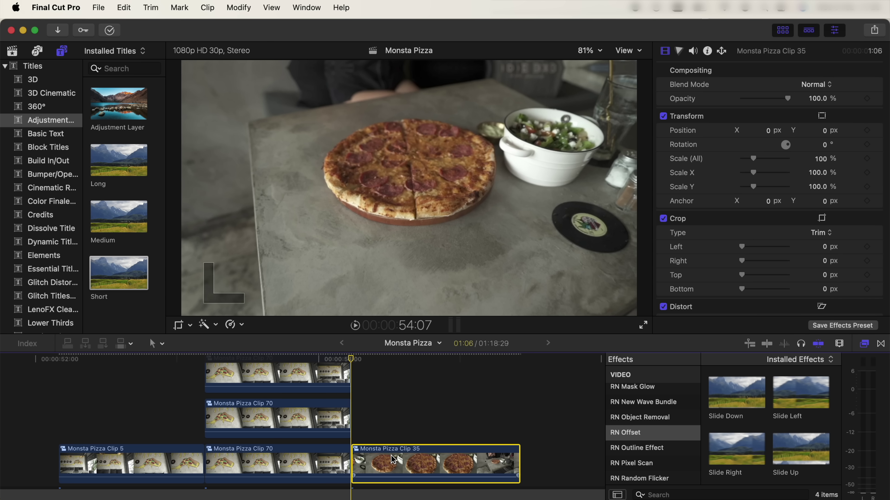
{"action": "key", "text": "super+z"}
{"action": "left_click", "coordinate": [256, 363]}
{"action": "left_click_drag", "start_coordinate": [255, 365], "coordinate": [311, 365]}
{"action": "scroll", "coordinate": [383, 445], "scroll_direction": "down", "scroll_amount": 3}
{"action": "left_click", "coordinate": [348, 360]}
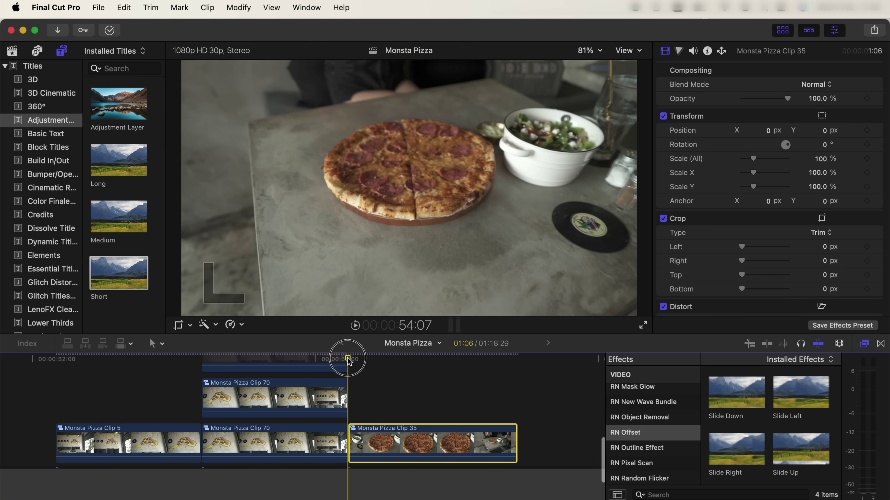
{"action": "left_click_drag", "start_coordinate": [373, 445], "coordinate": [372, 400]}
{"action": "left_click_drag", "start_coordinate": [377, 361], "coordinate": [354, 364]}
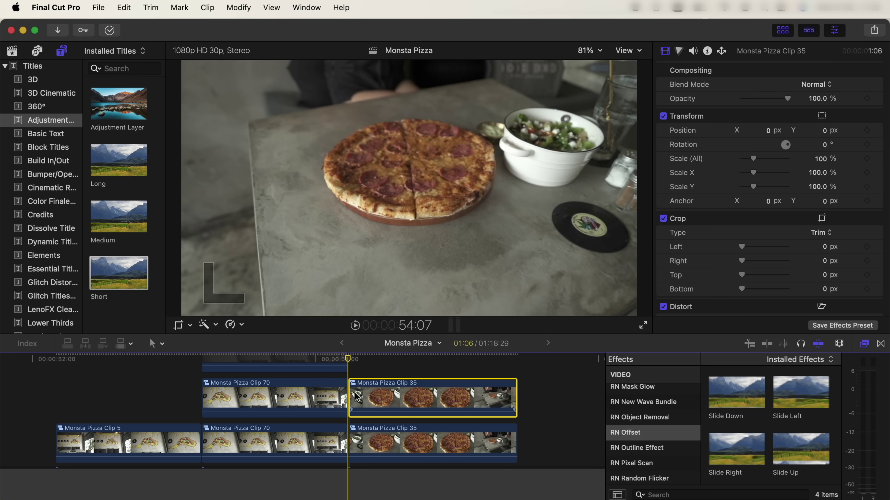
Freeze the connected Clip 35 copy with a Hold and trim its end to the playhead
{"action": "scroll", "coordinate": [358, 403], "scroll_direction": "up", "scroll_amount": 2}
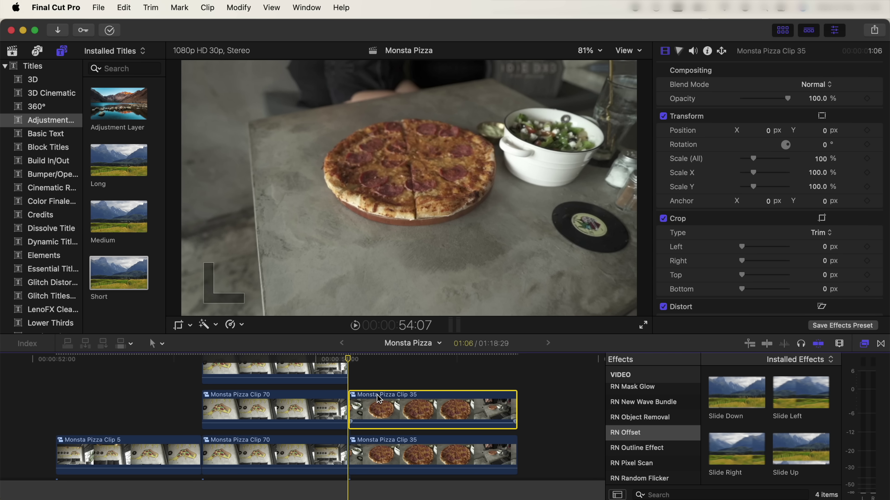
{"action": "key", "text": "shift+h"}
{"action": "key", "text": "alt+bracketright"}
{"action": "left_click", "coordinate": [366, 360]}
{"action": "left_click", "coordinate": [204, 326]}
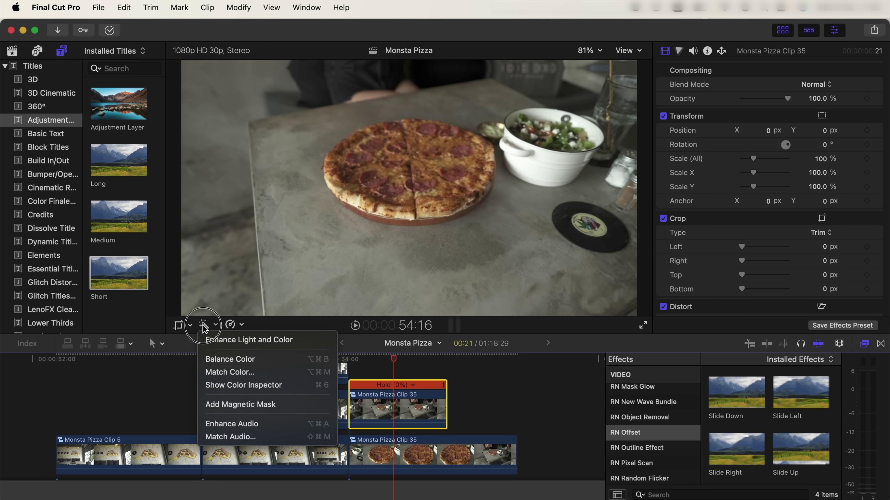
Magnetic-mask the pizza on frozen Clip 35, excluding the board, and move it to the top lane
{"action": "left_click", "coordinate": [228, 404]}
{"action": "left_click", "coordinate": [395, 153]}
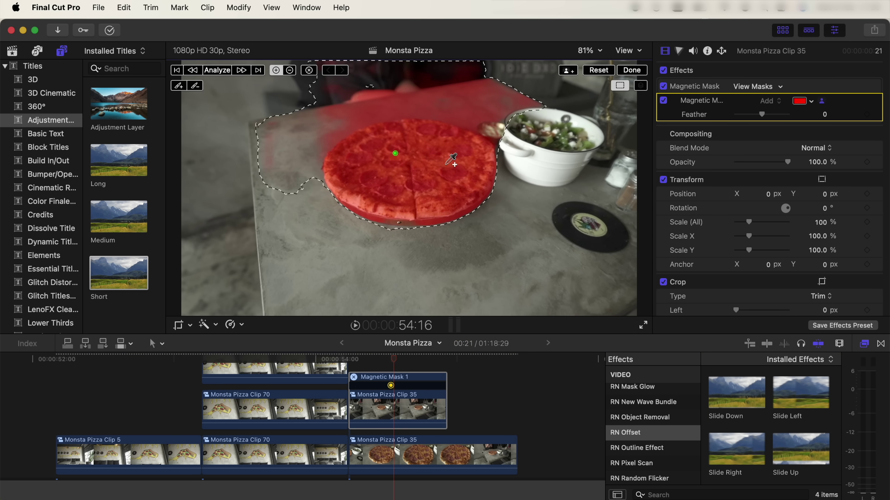
{"action": "left_click", "coordinate": [447, 103], "text": "alt"}
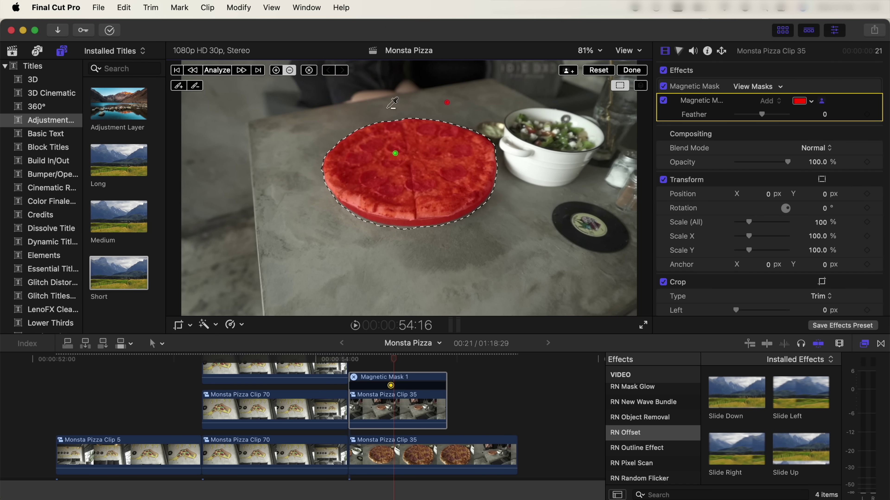
{"action": "left_click", "coordinate": [217, 71]}
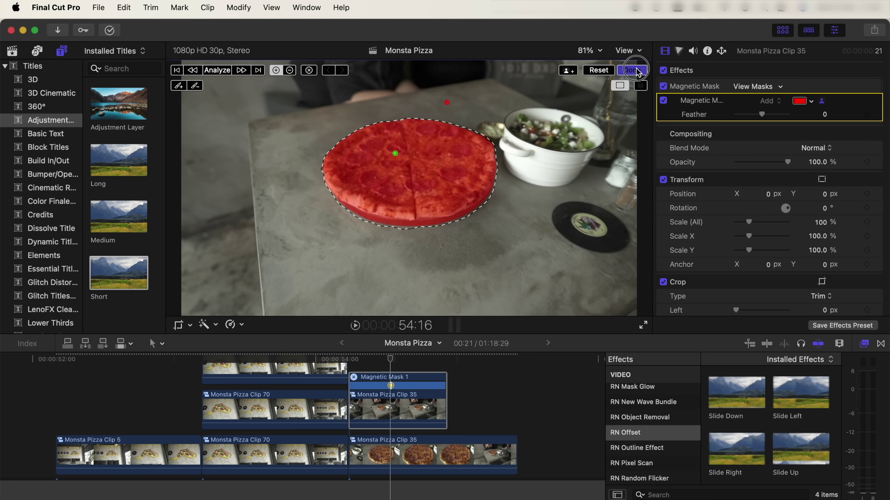
{"action": "scroll", "coordinate": [396, 455], "scroll_direction": "up", "scroll_amount": 3}
{"action": "left_click", "coordinate": [397, 469]}
{"action": "left_click_drag", "start_coordinate": [397, 468], "coordinate": [302, 403]}
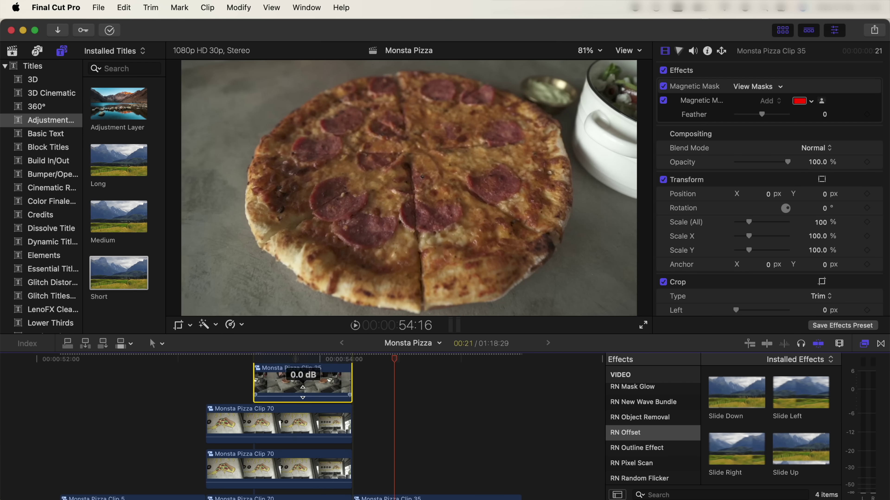
Keyframe the masked pizza's scale from 0% at 53:16 up to full size
{"action": "left_click_drag", "start_coordinate": [326, 359], "coordinate": [348, 362]}
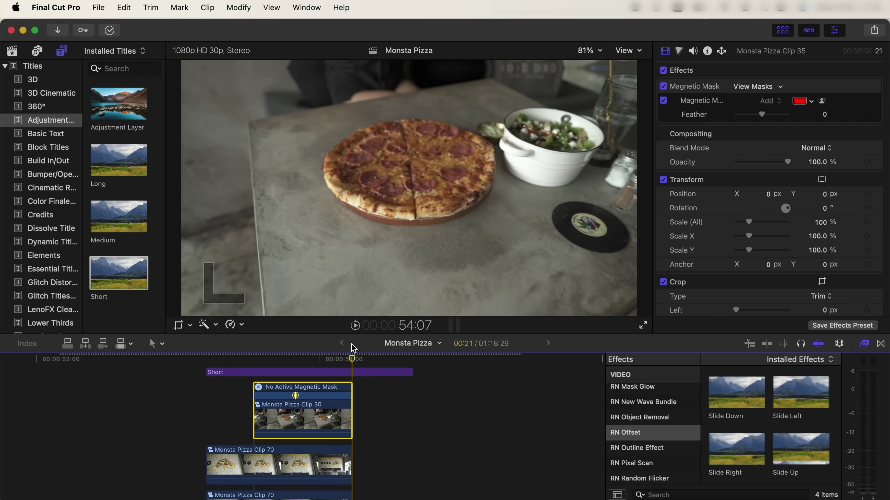
{"action": "key", "text": "Left"}
{"action": "scroll", "coordinate": [334, 393], "scroll_direction": "down", "scroll_amount": 2}
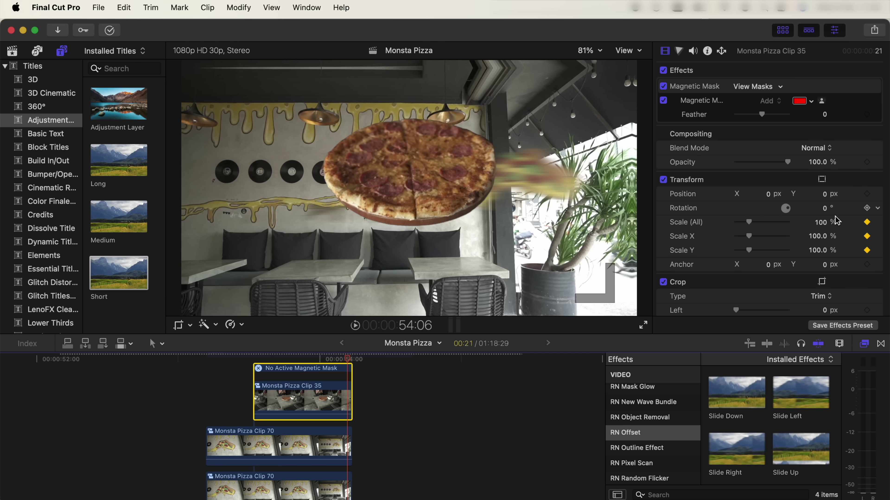
{"action": "left_click_drag", "start_coordinate": [313, 362], "coordinate": [253, 360]}
{"action": "left_click_drag", "start_coordinate": [749, 224], "coordinate": [733, 225]}
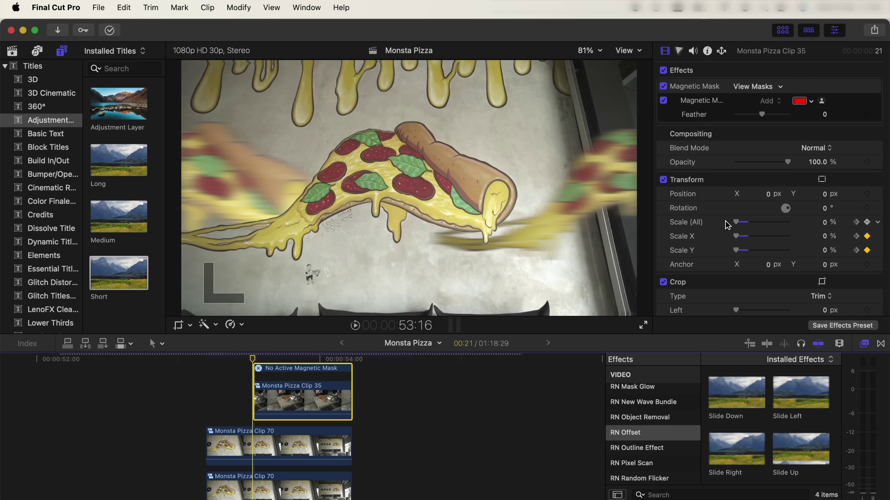
{"action": "left_click", "coordinate": [294, 361]}
{"action": "left_click_drag", "start_coordinate": [317, 363], "coordinate": [353, 364]}
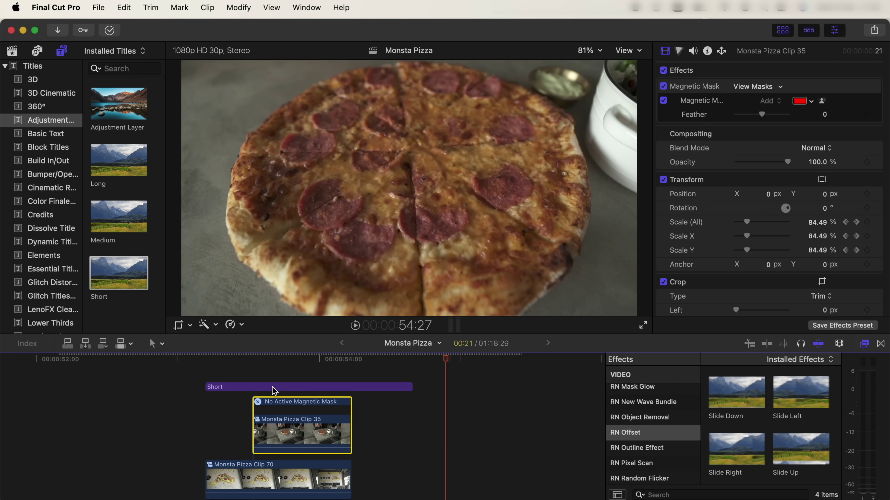
Duplicate the Short title later over Clip 35 and play back the pizza sequence
{"action": "left_click_drag", "start_coordinate": [274, 390], "coordinate": [413, 387]}
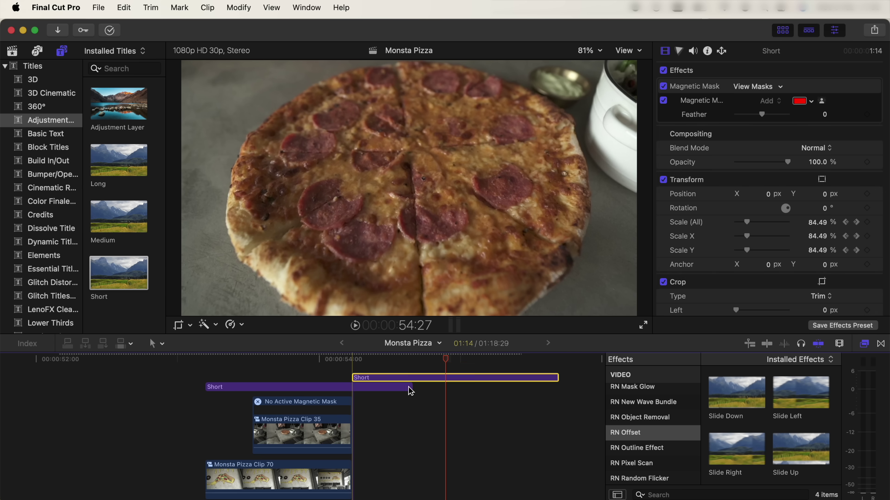
{"action": "scroll", "coordinate": [393, 387], "scroll_direction": "down", "scroll_amount": 3}
{"action": "scroll", "coordinate": [387, 407], "scroll_direction": "down", "scroll_amount": 2}
{"action": "left_click_drag", "start_coordinate": [385, 361], "coordinate": [263, 362]}
{"action": "key", "text": "space"}
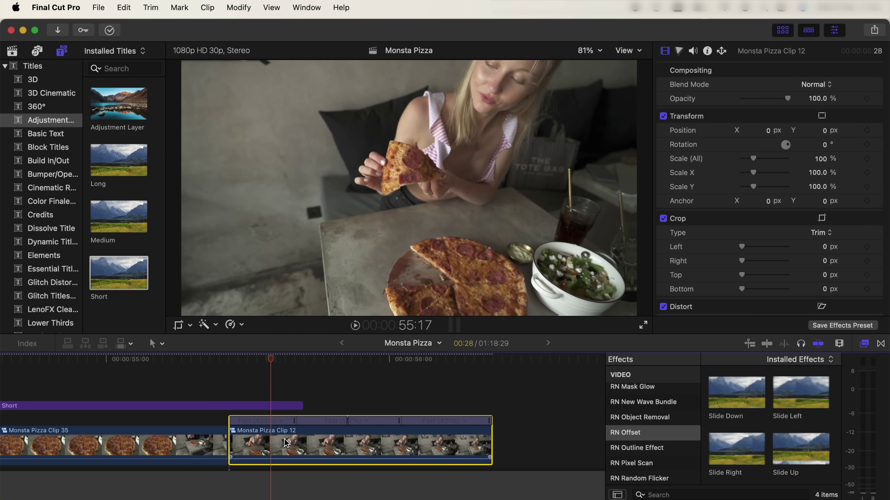
Stack a copy of Clip 12 above the original and magnetic-mask the held pizza slice
{"action": "left_click_drag", "start_coordinate": [283, 437], "coordinate": [288, 415]}
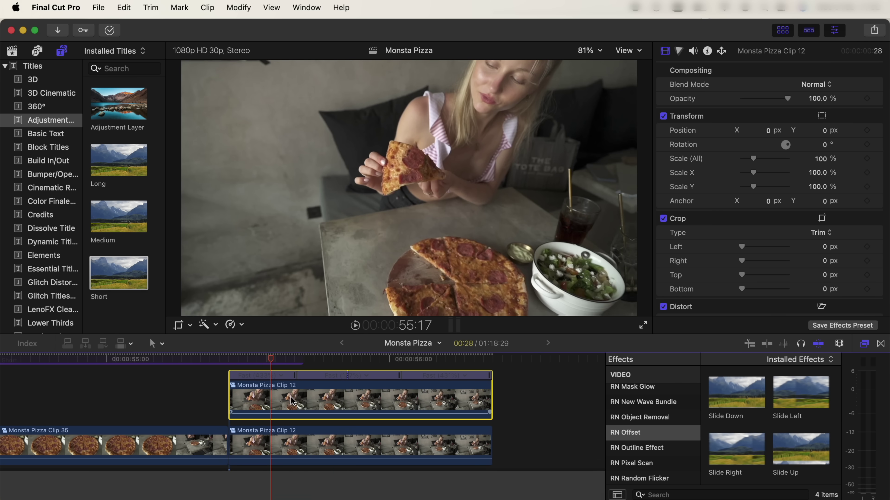
{"action": "left_click", "coordinate": [213, 327]}
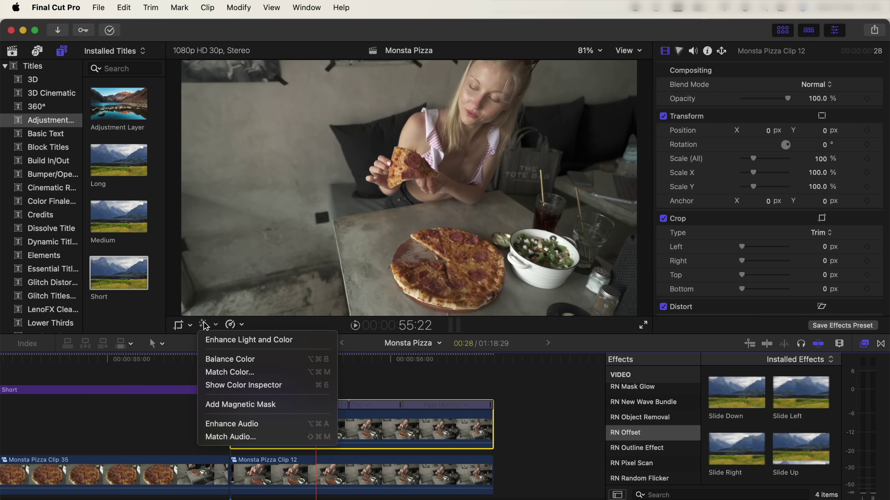
{"action": "left_click", "coordinate": [228, 405]}
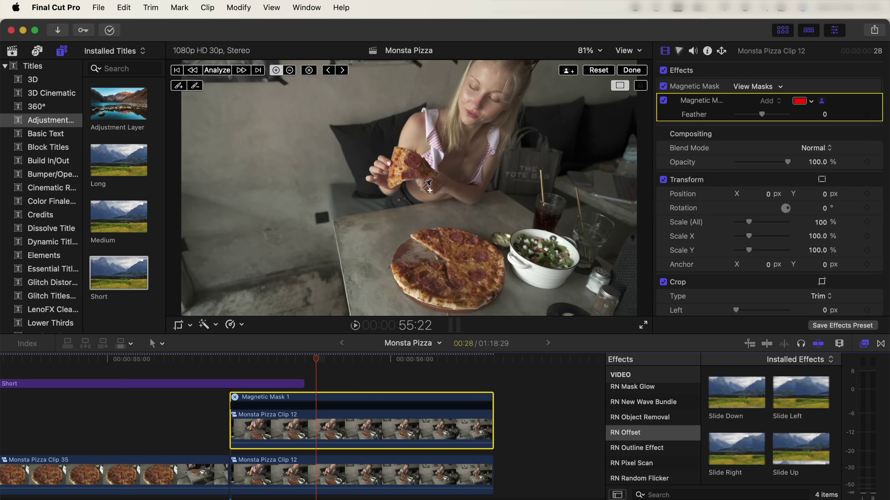
{"action": "left_click", "coordinate": [402, 164]}
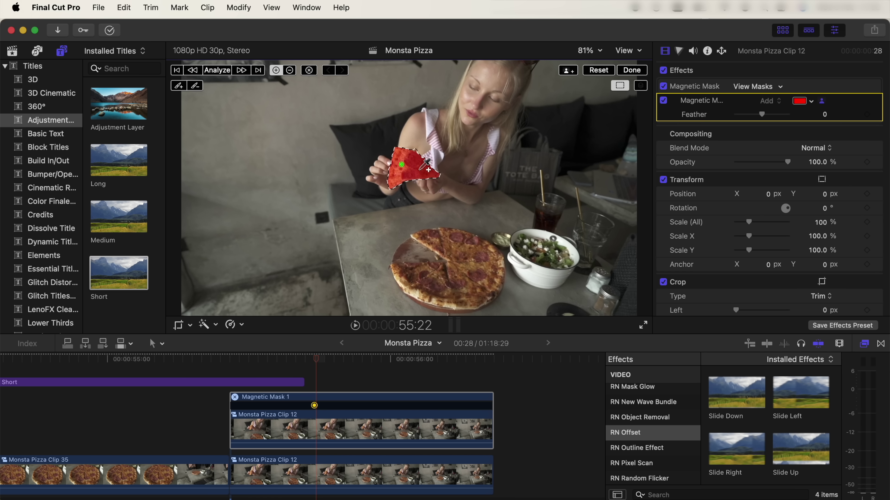
{"action": "left_click", "coordinate": [217, 71]}
{"action": "left_click", "coordinate": [640, 72]}
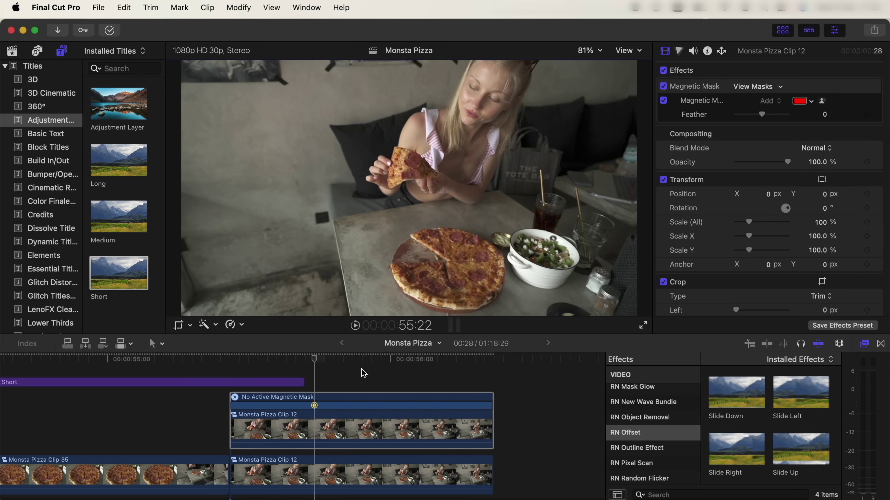
{"action": "left_click", "coordinate": [330, 438]}
{"action": "scroll", "coordinate": [337, 410], "scroll_direction": "down", "scroll_amount": 2}
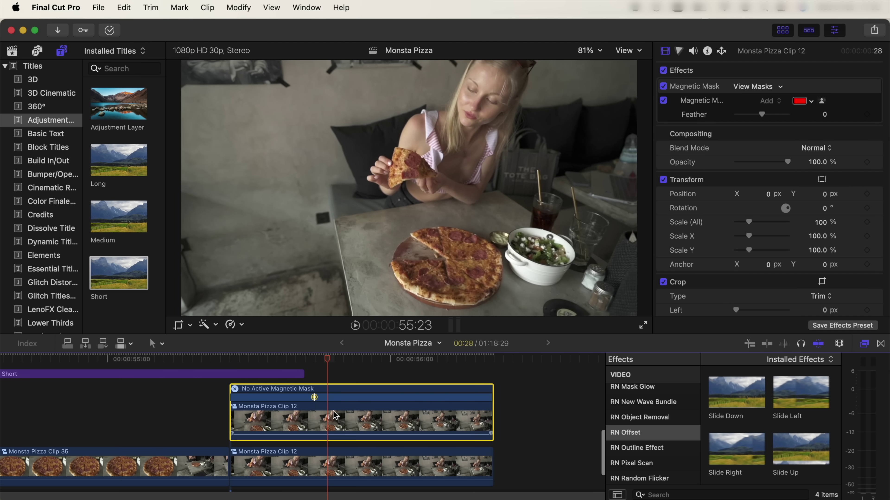
Apply the Glint effect to the masked slice with intensity 3.0, exposure 0 and size 0
{"action": "scroll", "coordinate": [684, 409], "scroll_direction": "up", "scroll_amount": 5}
{"action": "left_click", "coordinate": [688, 424]}
{"action": "left_click_drag", "start_coordinate": [796, 395], "coordinate": [335, 413]}
{"action": "left_click_drag", "start_coordinate": [785, 258], "coordinate": [799, 259]}
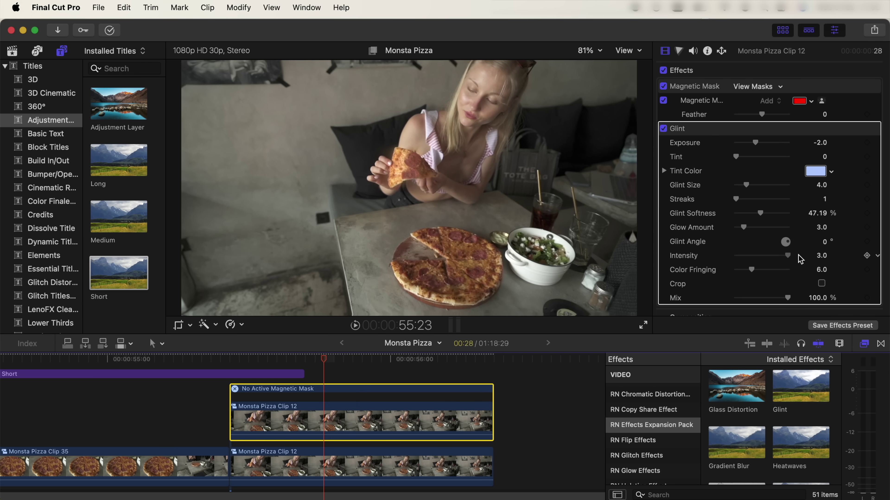
{"action": "left_click_drag", "start_coordinate": [755, 144], "coordinate": [761, 143]}
{"action": "left_click_drag", "start_coordinate": [745, 185], "coordinate": [729, 193]}
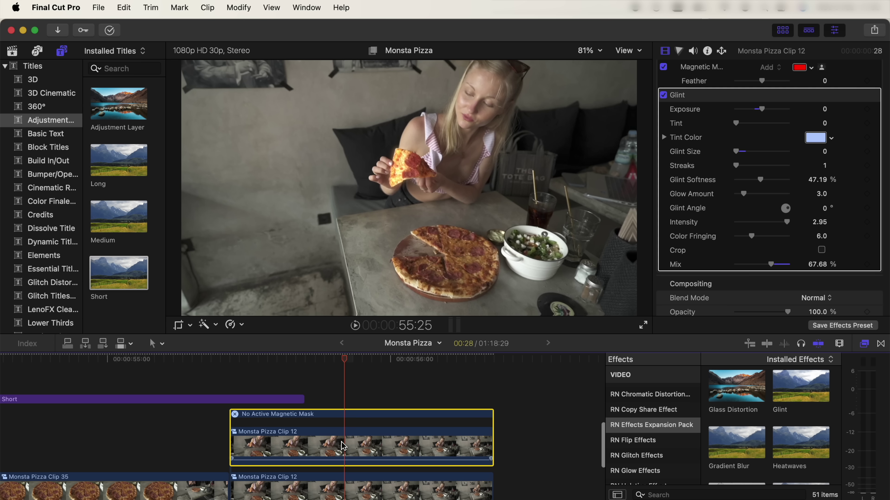
Add another Clip 12 layer and apply the Zoom blur to the middle copy
{"action": "left_click_drag", "start_coordinate": [343, 446], "coordinate": [308, 435]}
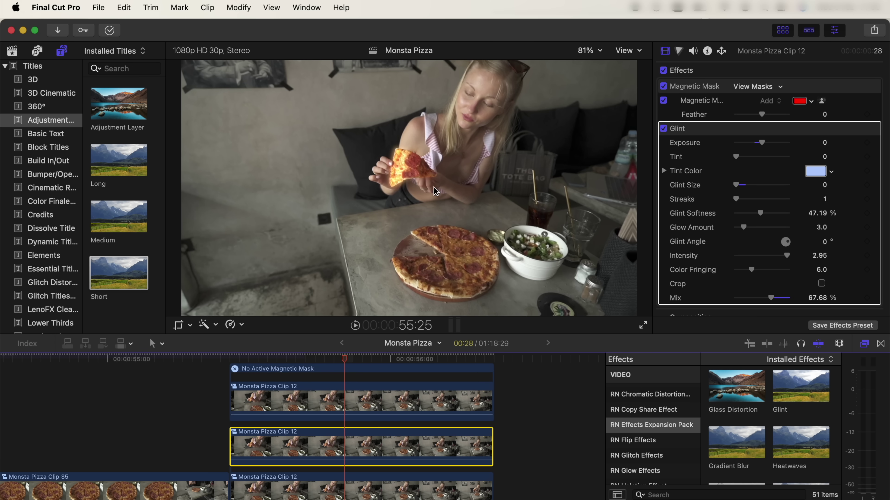
{"action": "scroll", "coordinate": [666, 452], "scroll_direction": "down", "scroll_amount": 5}
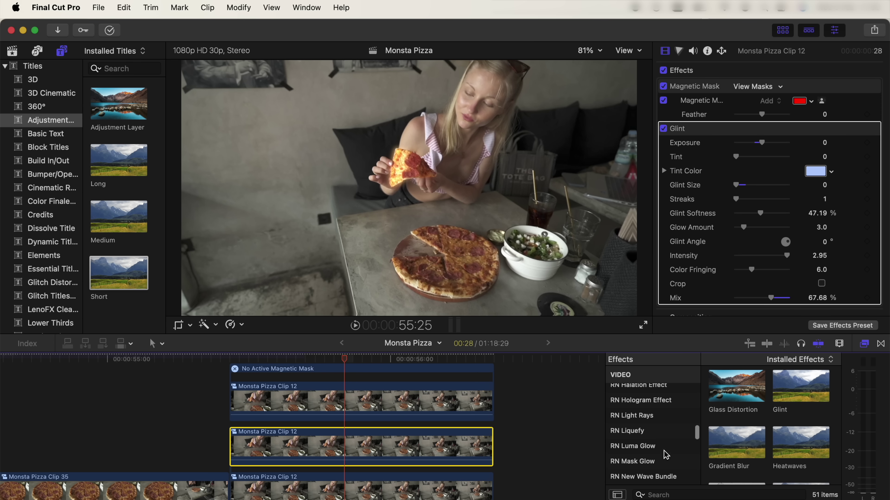
{"action": "left_click", "coordinate": [660, 418]}
{"action": "left_click", "coordinate": [737, 402]}
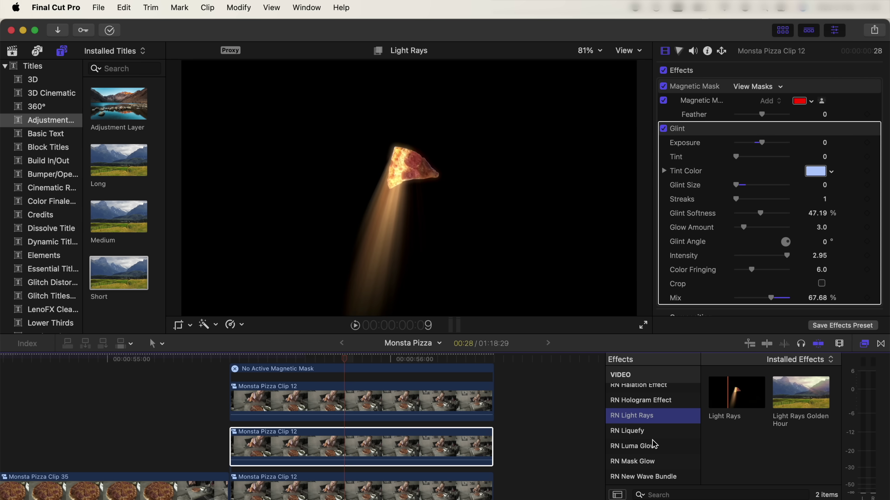
{"action": "scroll", "coordinate": [654, 443], "scroll_direction": "up", "scroll_amount": 1}
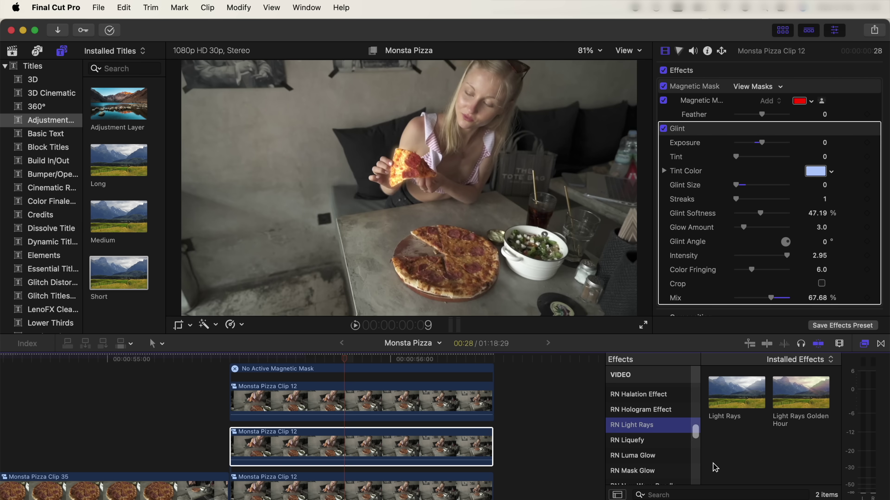
{"action": "scroll", "coordinate": [644, 441], "scroll_direction": "up", "scroll_amount": 15}
{"action": "scroll", "coordinate": [644, 442], "scroll_direction": "up", "scroll_amount": 2}
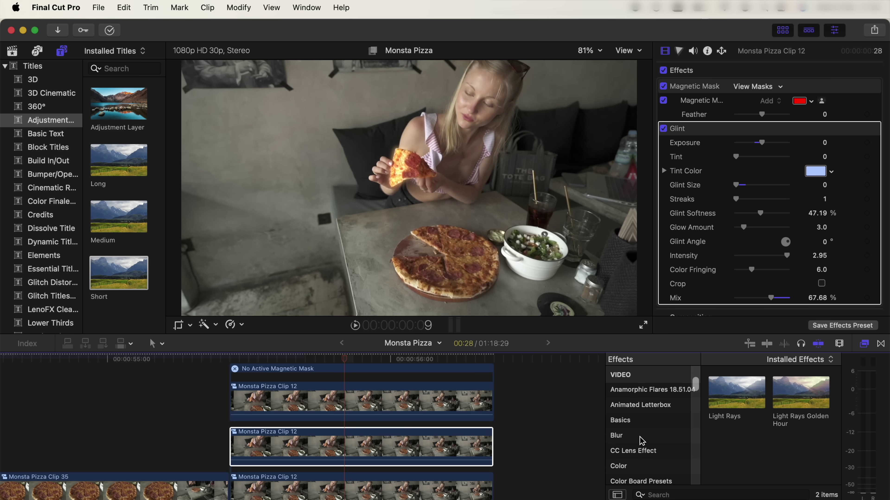
{"action": "left_click", "coordinate": [655, 439]}
{"action": "scroll", "coordinate": [736, 440], "scroll_direction": "down", "scroll_amount": 3}
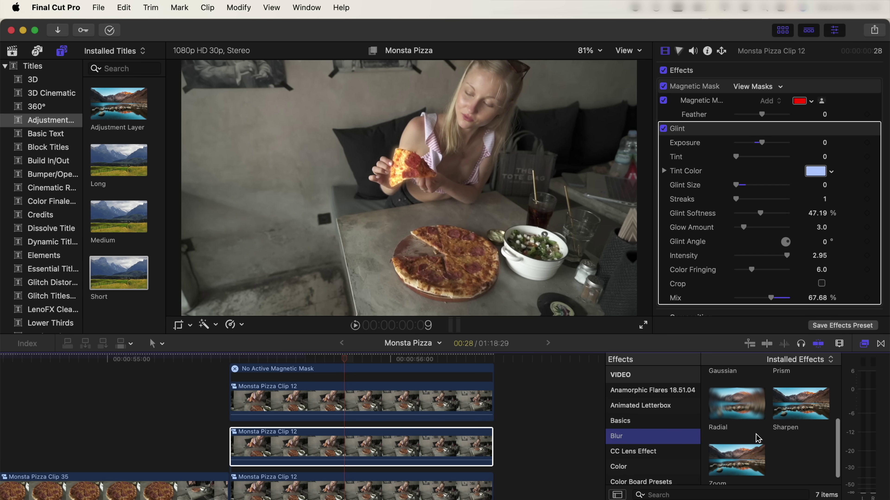
{"action": "left_click_drag", "start_coordinate": [738, 460], "coordinate": [368, 435]}
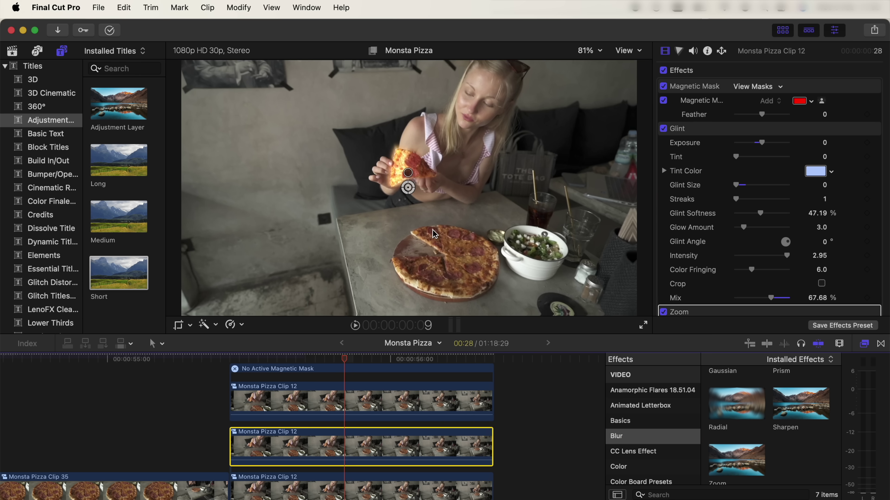
Move the glint centre onto the slice, set exposure 1.0, and delete the Zoom blur
{"action": "left_click_drag", "start_coordinate": [410, 176], "coordinate": [407, 167]}
{"action": "left_click_drag", "start_coordinate": [762, 143], "coordinate": [764, 146]}
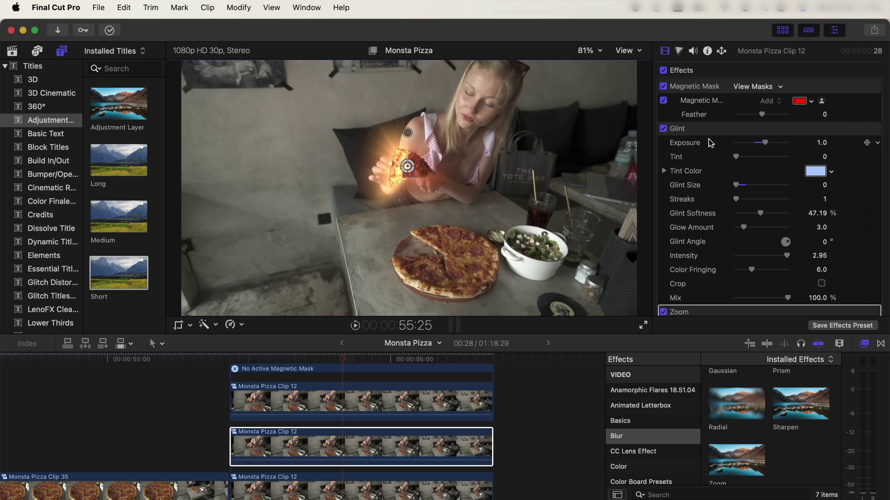
{"action": "scroll", "coordinate": [728, 231], "scroll_direction": "down", "scroll_amount": 6}
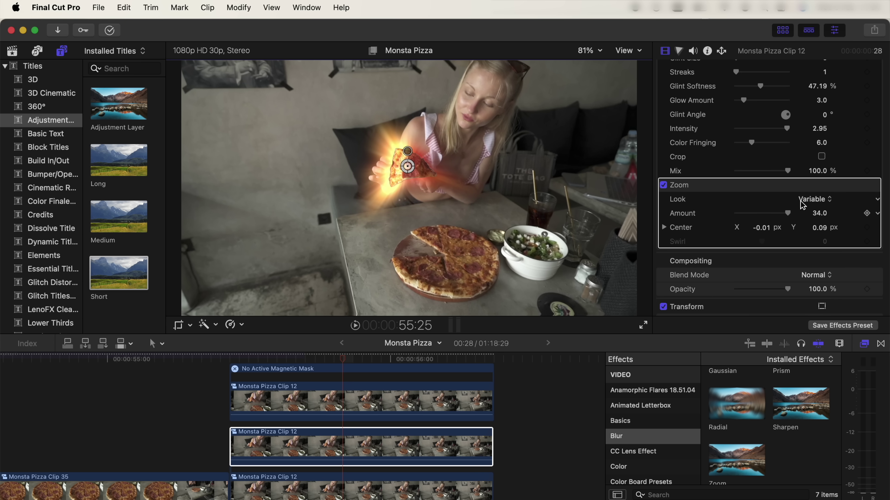
{"action": "left_click", "coordinate": [816, 202]}
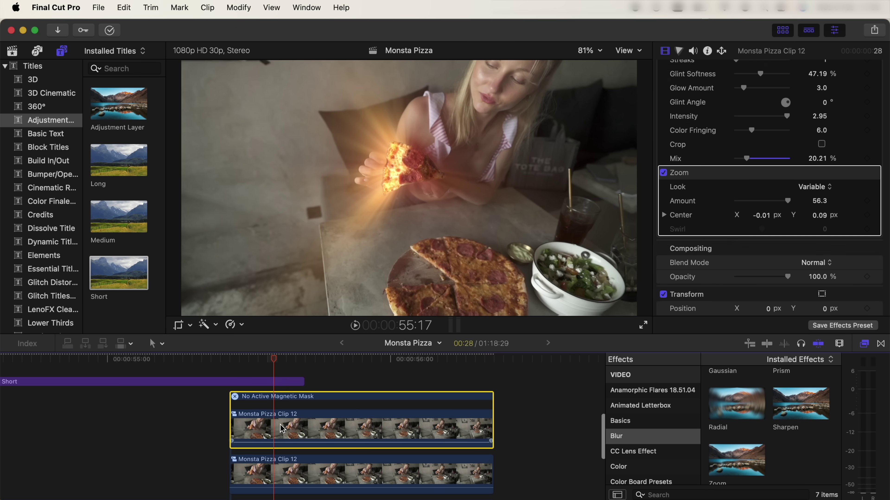
{"action": "key", "text": "Delete"}
{"action": "left_click_drag", "start_coordinate": [272, 359], "coordinate": [374, 377]}
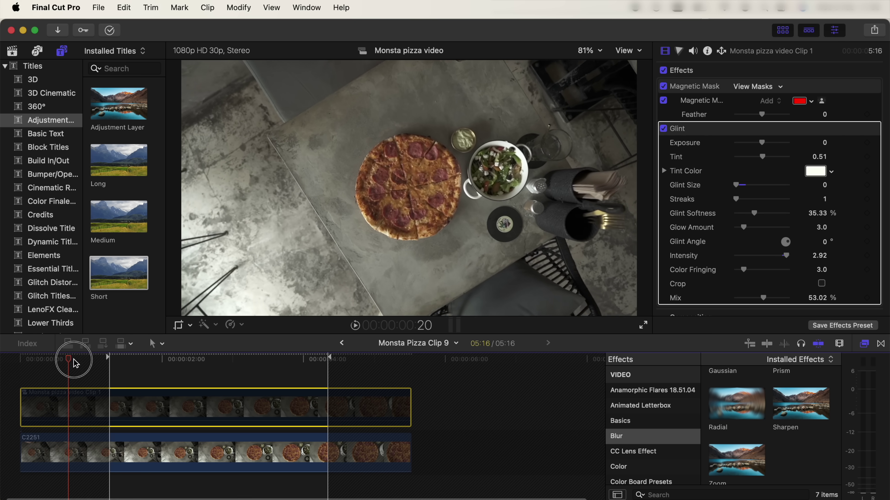
Scrub the pizza compound clip with its magnetic mask overlay shown to check the mask
{"action": "left_click_drag", "start_coordinate": [74, 364], "coordinate": [184, 372]}
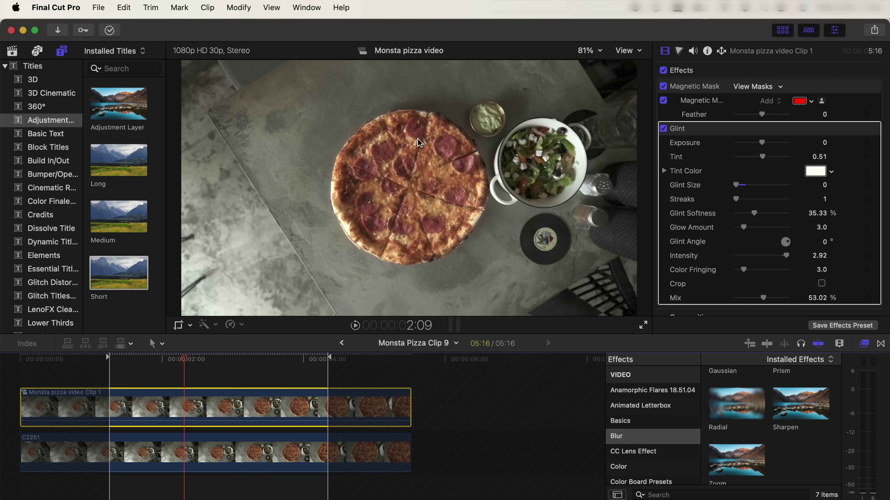
{"action": "left_click", "coordinate": [696, 106]}
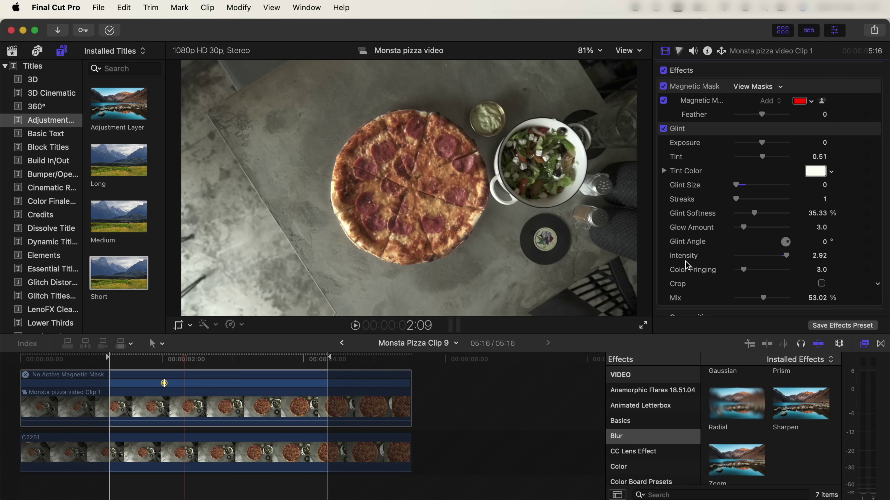
{"action": "scroll", "coordinate": [688, 261], "scroll_direction": "down", "scroll_amount": 5}
{"action": "left_click_drag", "start_coordinate": [304, 356], "coordinate": [231, 370]}
Back in the Monsta Pizza timeline, stack a copy of top-down Clip 9 above the original
{"action": "left_click", "coordinate": [342, 343]}
{"action": "left_click_drag", "start_coordinate": [317, 435], "coordinate": [319, 403]}
{"action": "left_click", "coordinate": [204, 324]}
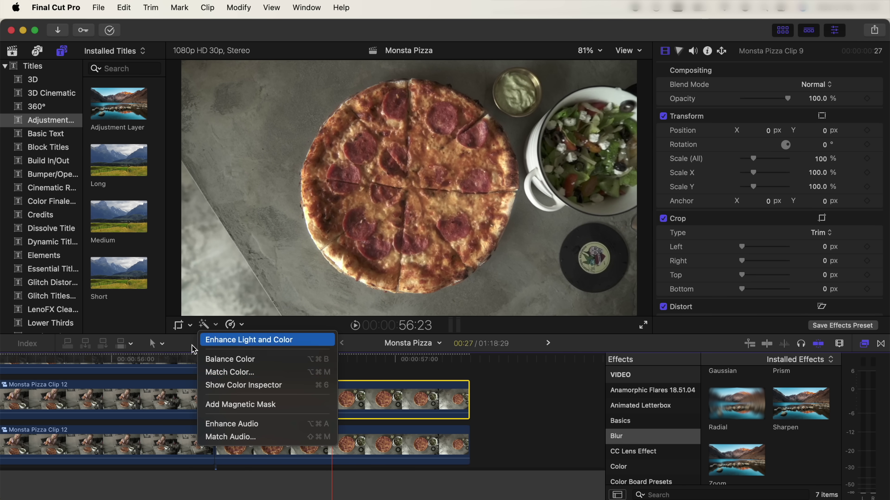
Mask the whole pizza in Clip 9 with a magnetic mask and analyze it across the clip
{"action": "left_click", "coordinate": [224, 405]}
{"action": "left_click", "coordinate": [401, 165]}
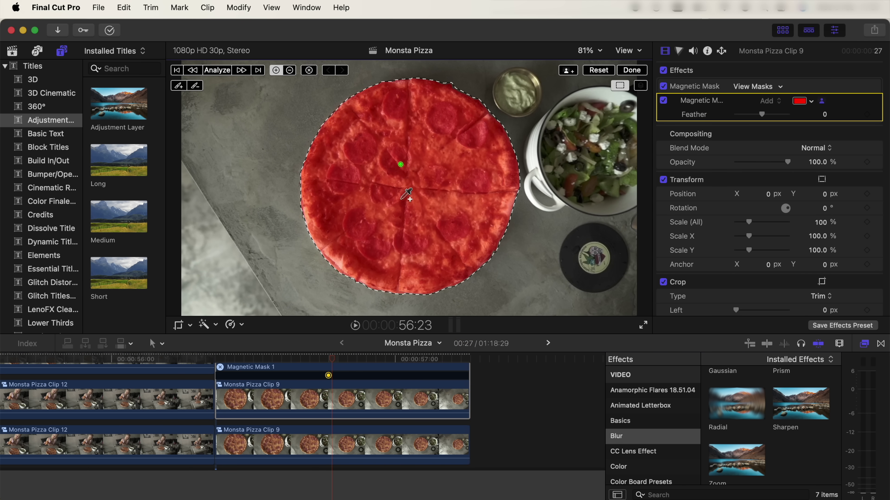
{"action": "left_click", "coordinate": [222, 72]}
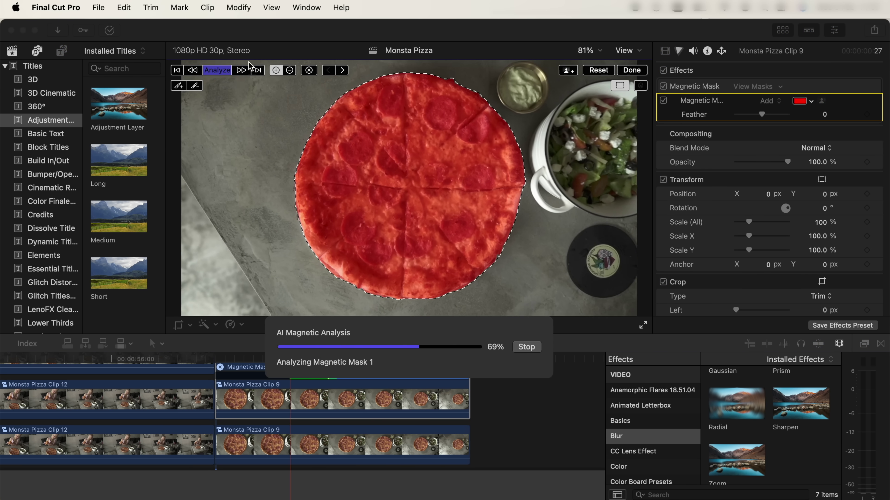
{"action": "left_click", "coordinate": [632, 70]}
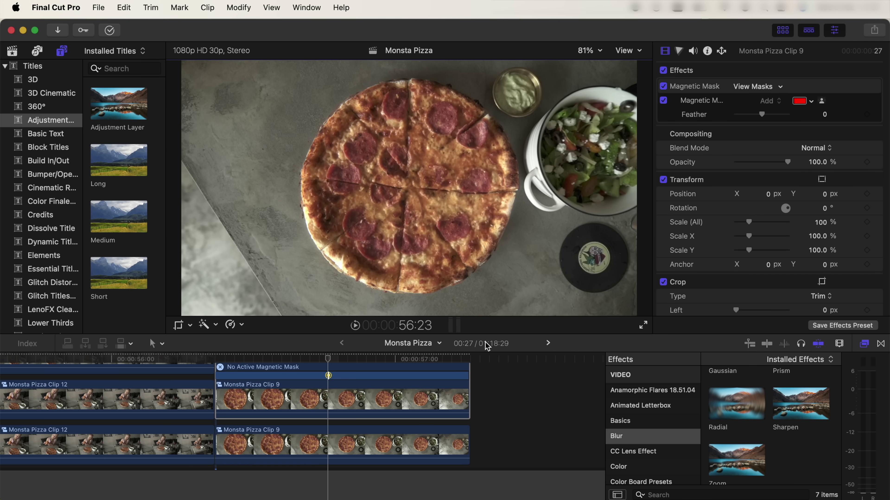
Apply the X Y Replicator from the Replicator effects onto Clip 9
{"action": "scroll", "coordinate": [672, 398], "scroll_direction": "down", "scroll_amount": 10}
{"action": "left_click", "coordinate": [697, 437]}
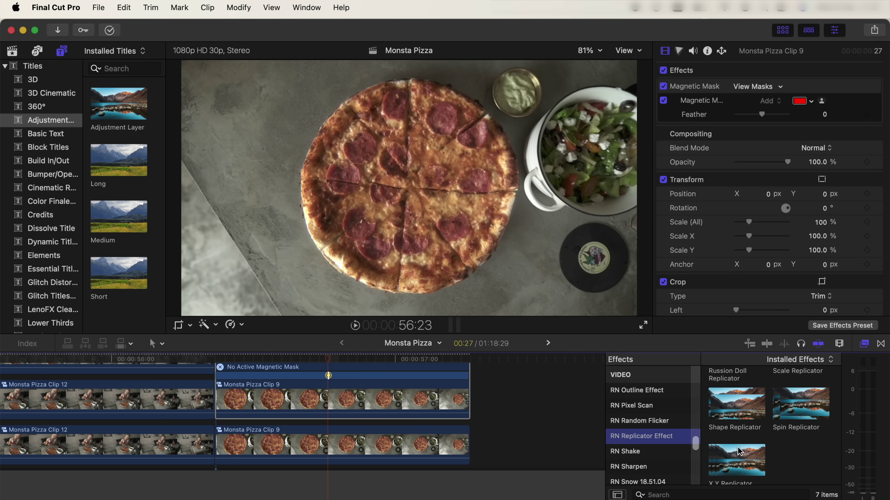
{"action": "left_click_drag", "start_coordinate": [739, 452], "coordinate": [342, 400]}
Set the replicator's X Split Amount to 100 and Points to 2 for three side-by-side pizzas
{"action": "left_click", "coordinate": [339, 358]}
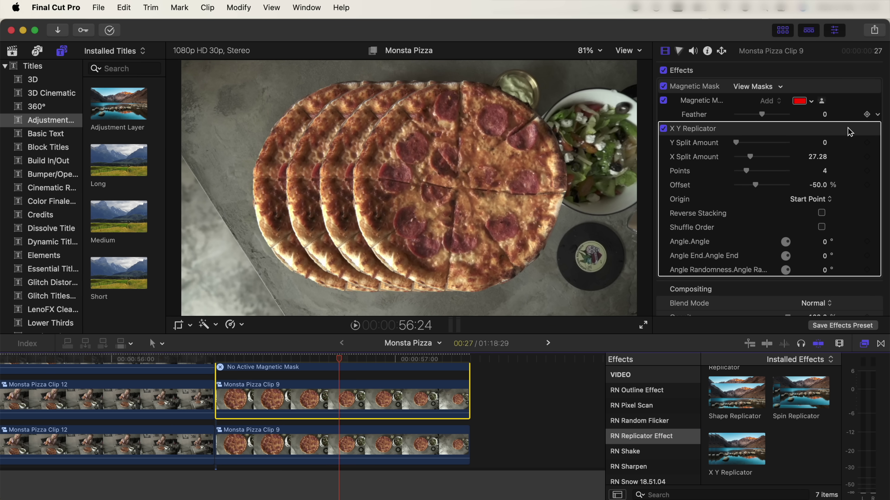
{"action": "left_click_drag", "start_coordinate": [755, 157], "coordinate": [791, 159]}
{"action": "left_click", "coordinate": [217, 358]}
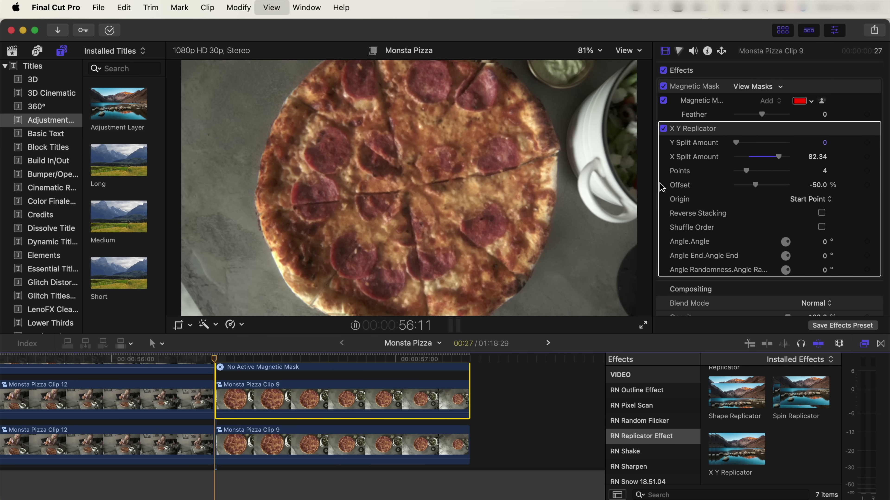
{"action": "key", "text": "space"}
{"action": "mouse_move", "coordinate": [746, 171]}
{"action": "left_mouse_down"}
{"action": "mouse_move", "coordinate": [770, 170]}
{"action": "mouse_move", "coordinate": [721, 171]}
{"action": "mouse_move", "coordinate": [751, 171]}
{"action": "mouse_move", "coordinate": [743, 173]}
{"action": "left_mouse_up"}
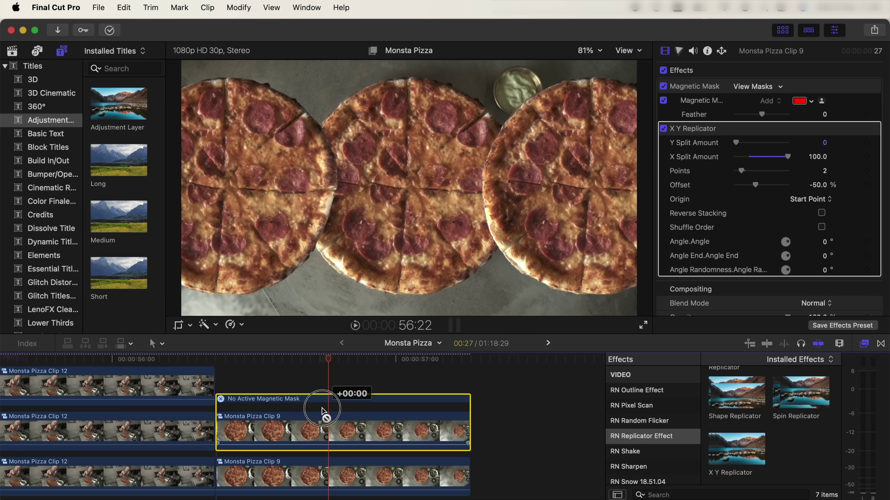
Stack a duplicate of Clip 9 above and disable the replicator on the lower copy
{"action": "left_click_drag", "start_coordinate": [322, 412], "coordinate": [329, 382]}
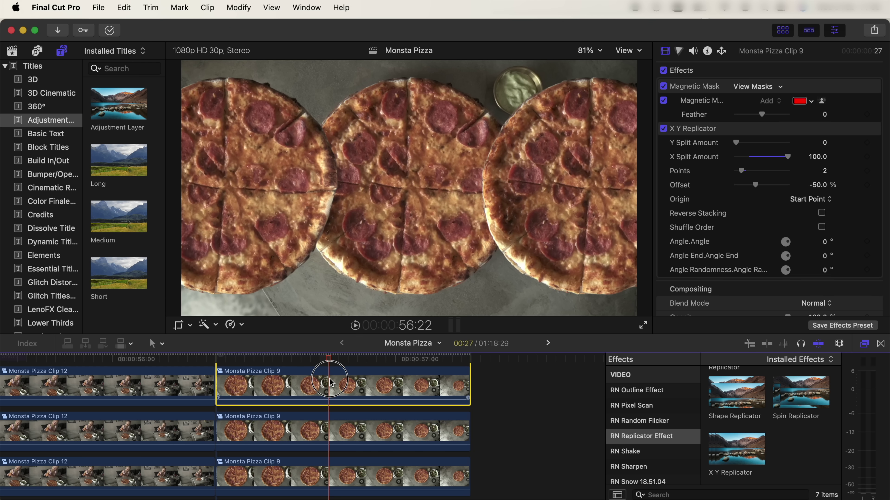
{"action": "left_click", "coordinate": [664, 129]}
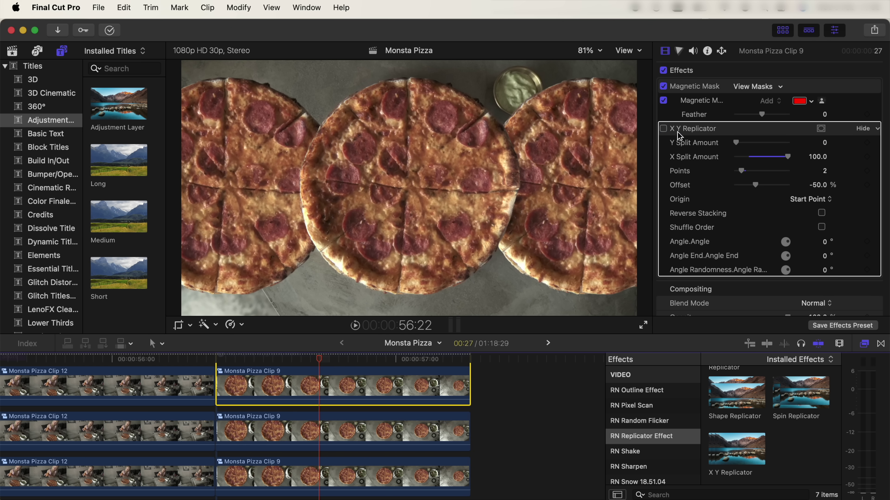
{"action": "left_click_drag", "start_coordinate": [322, 367], "coordinate": [371, 362]}
{"action": "left_click", "coordinate": [370, 477]}
{"action": "scroll", "coordinate": [386, 455], "scroll_direction": "down", "scroll_amount": 2}
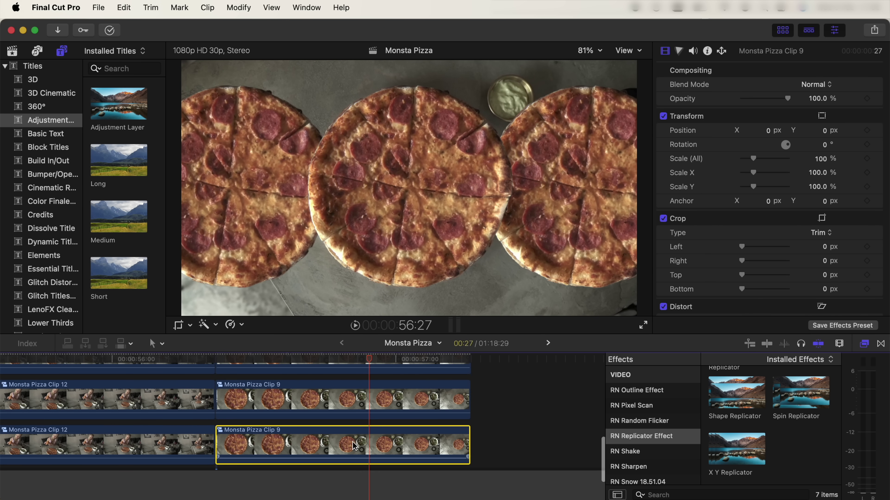
{"action": "scroll", "coordinate": [651, 420], "scroll_direction": "up", "scroll_amount": 3}
{"action": "left_click", "coordinate": [627, 436]}
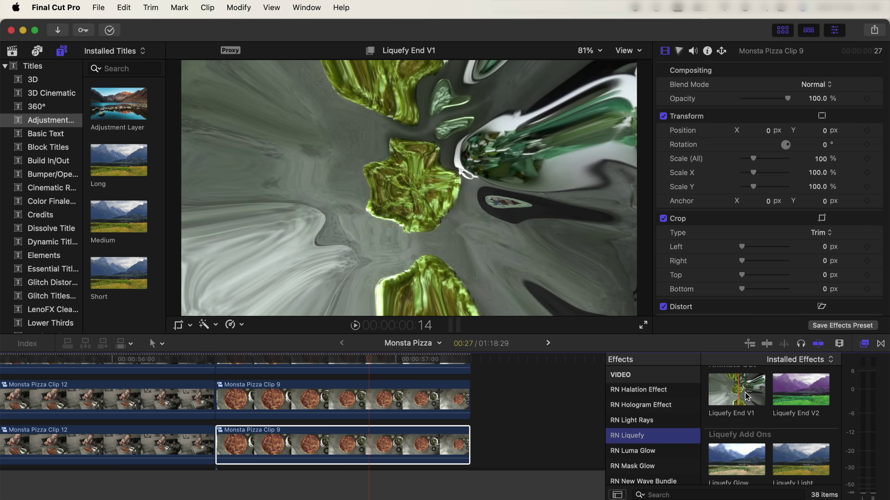
Apply Liquefy End V1 to the lower Clip 9 and play back the pizza shot
{"action": "left_click_drag", "start_coordinate": [758, 396], "coordinate": [457, 445]}
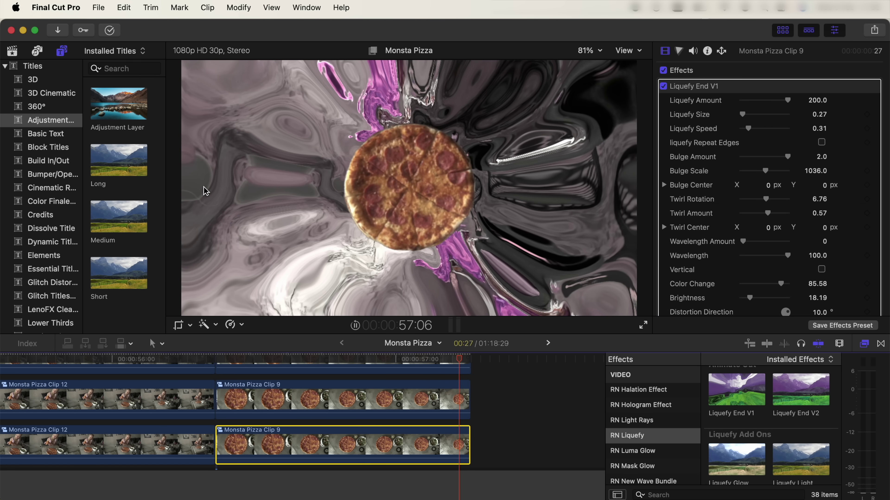
{"action": "key", "text": "shift+slash"}
{"action": "scroll", "coordinate": [677, 385], "scroll_direction": "up", "scroll_amount": 10}
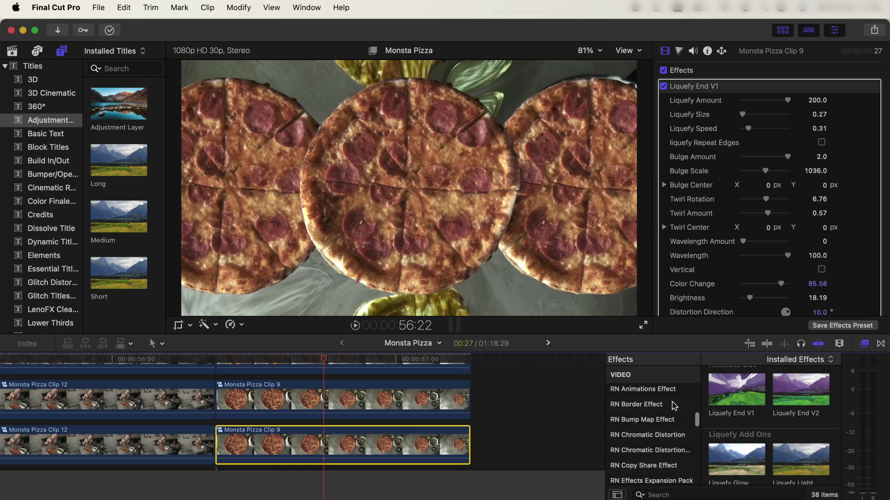
Browse the Distortion effects and scrub ahead to review the later footage
{"action": "left_click", "coordinate": [641, 405]}
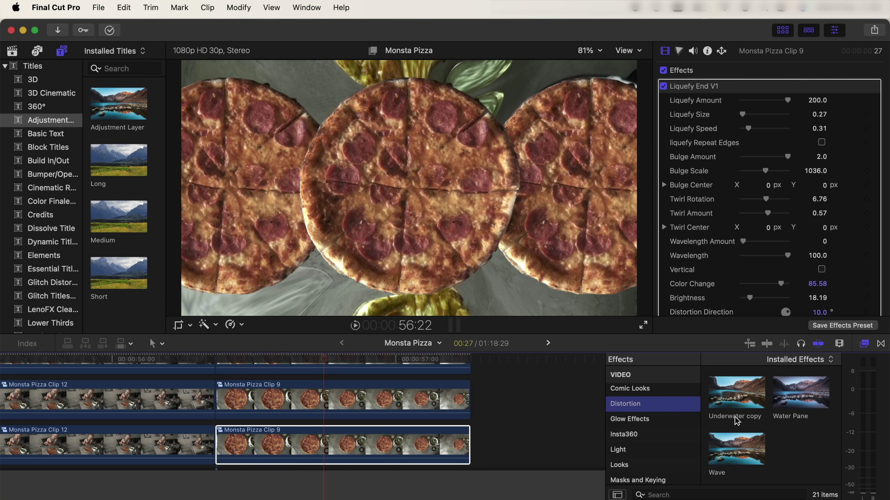
{"action": "scroll", "coordinate": [737, 421], "scroll_direction": "up", "scroll_amount": 5}
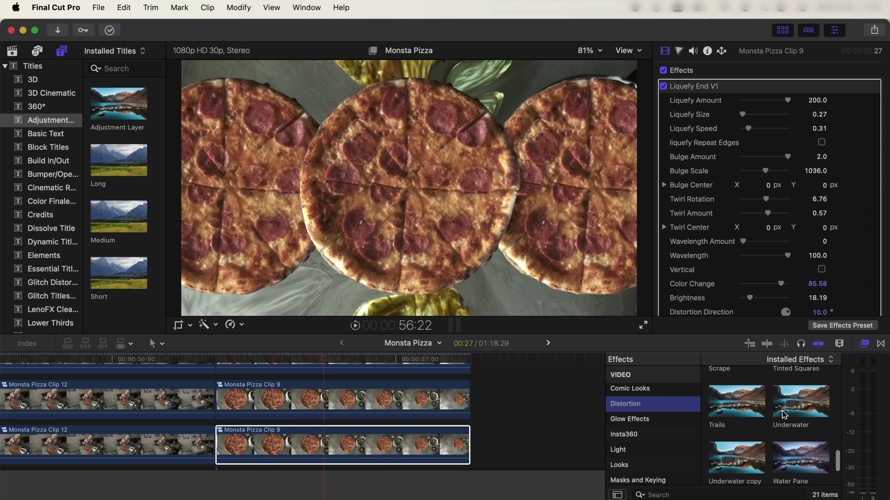
{"action": "scroll", "coordinate": [809, 402], "scroll_direction": "down", "scroll_amount": 3}
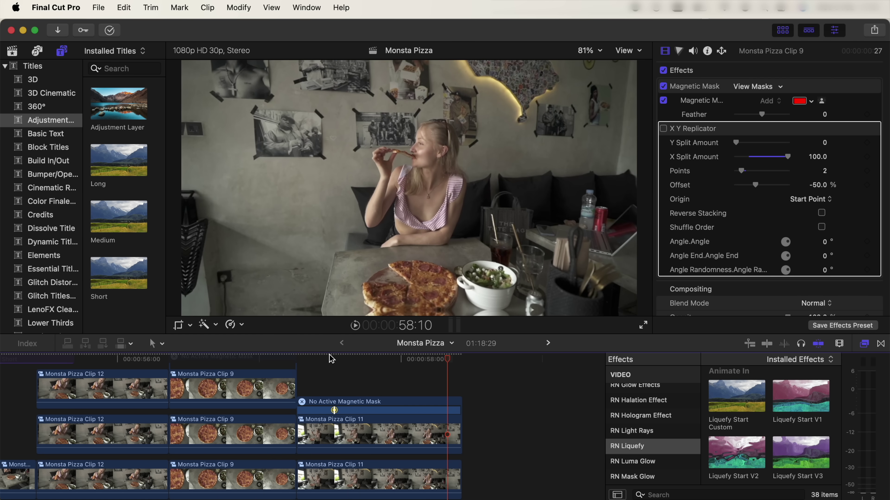
{"action": "left_click", "coordinate": [296, 361]}
{"action": "left_click_drag", "start_coordinate": [295, 364], "coordinate": [337, 370]}
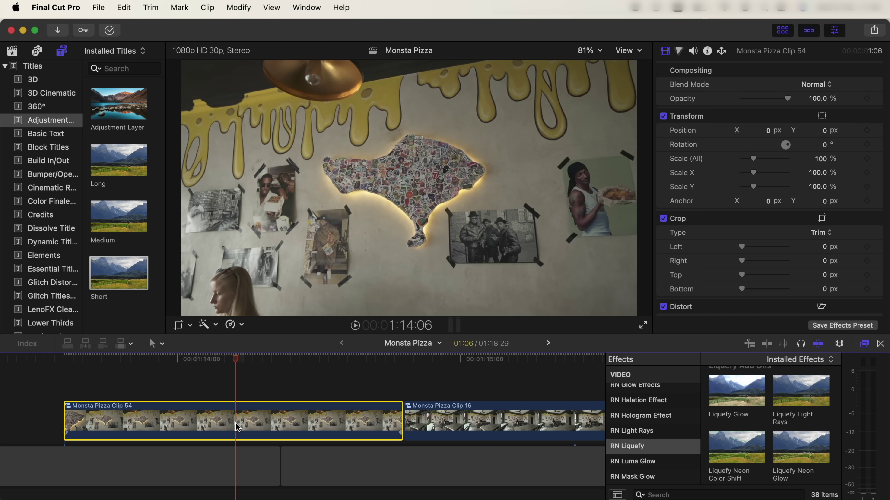
Blade Clip 54 at the playhead and select its second half
{"action": "left_click", "coordinate": [234, 424]}
{"action": "key", "text": "a"}
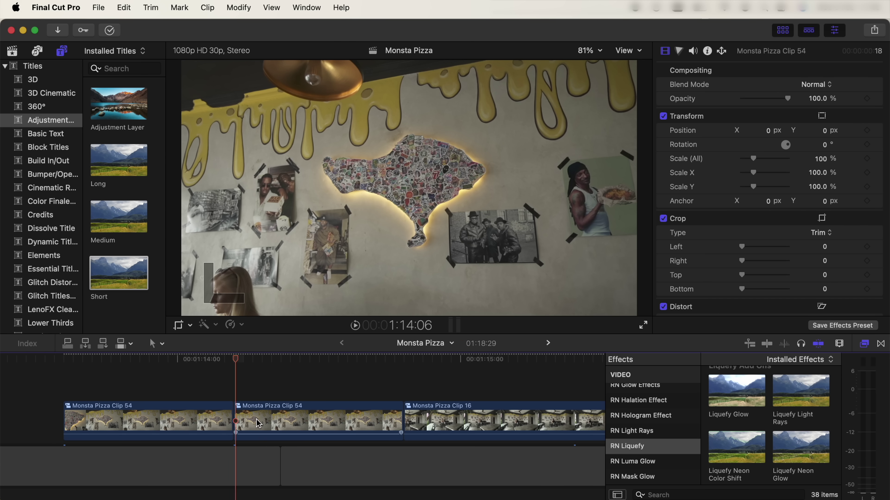
{"action": "left_click", "coordinate": [255, 420]}
{"action": "key", "text": "space"}
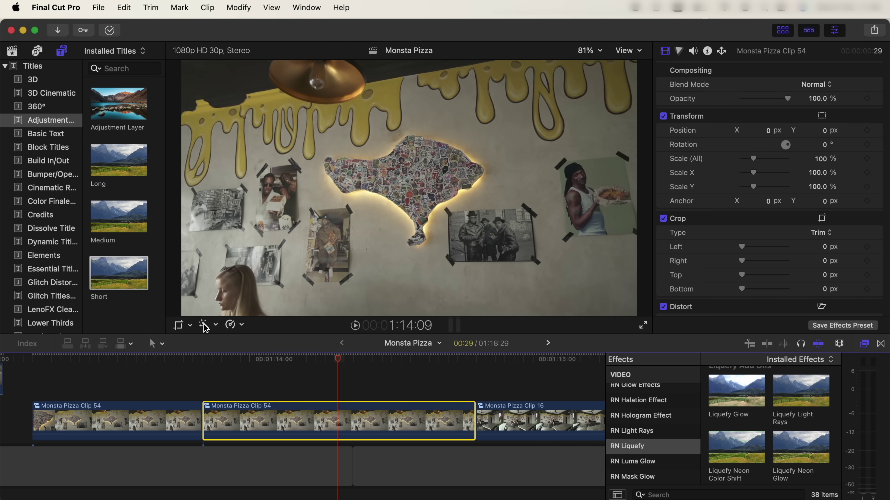
Magnetically mask the sticker-covered wall shape, analyze it, and invert the mask
{"action": "left_click", "coordinate": [204, 326]}
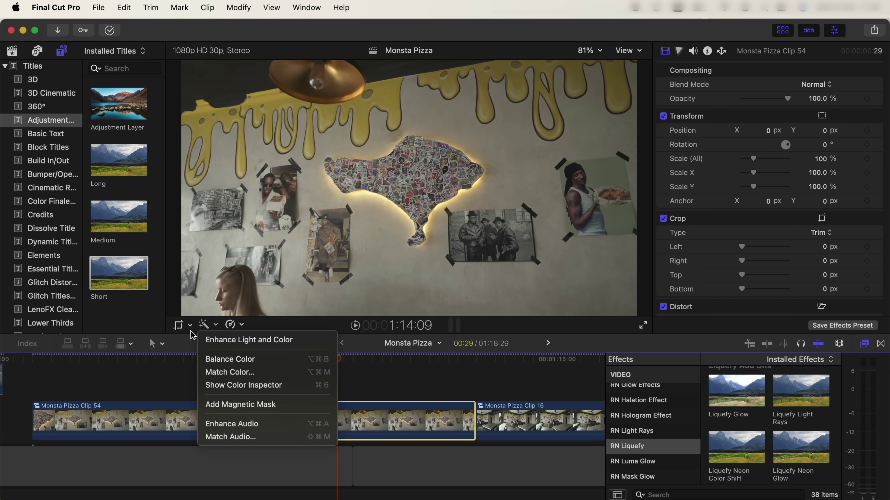
{"action": "left_click", "coordinate": [232, 404]}
{"action": "left_click", "coordinate": [381, 172]}
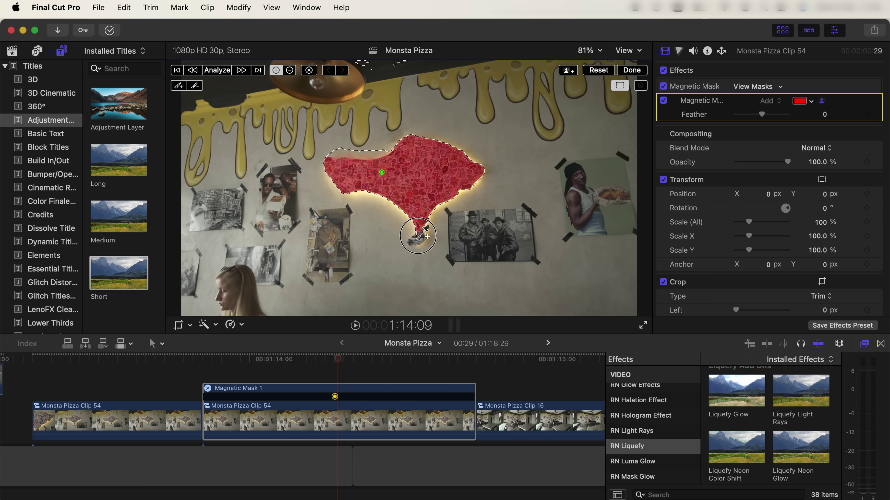
{"action": "left_click", "coordinate": [216, 73]}
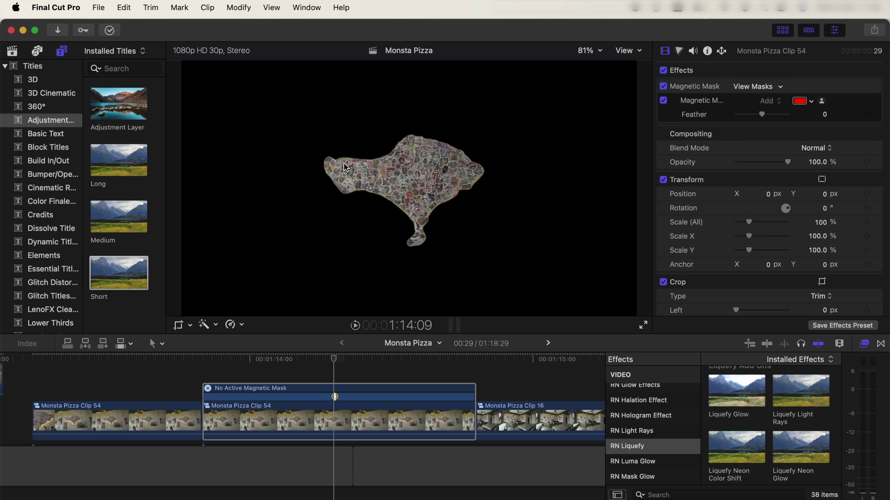
{"action": "left_click", "coordinate": [820, 87]}
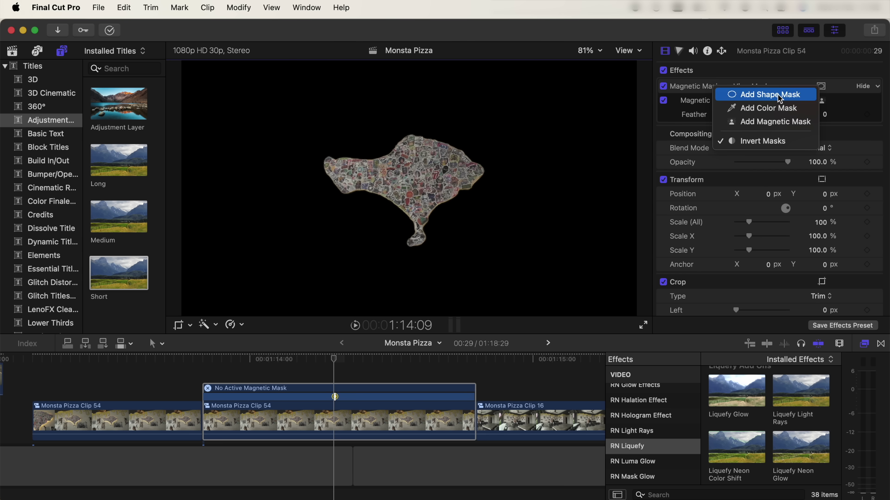
{"action": "left_click", "coordinate": [738, 143]}
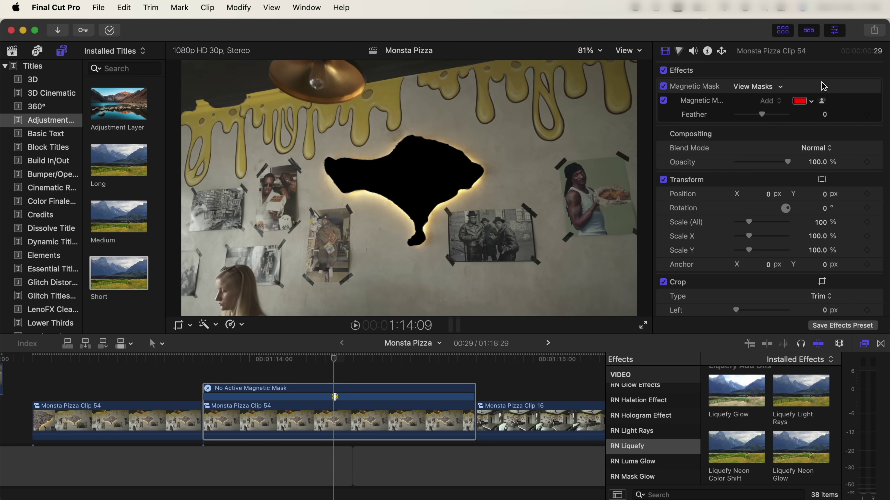
{"action": "left_click", "coordinate": [178, 326]}
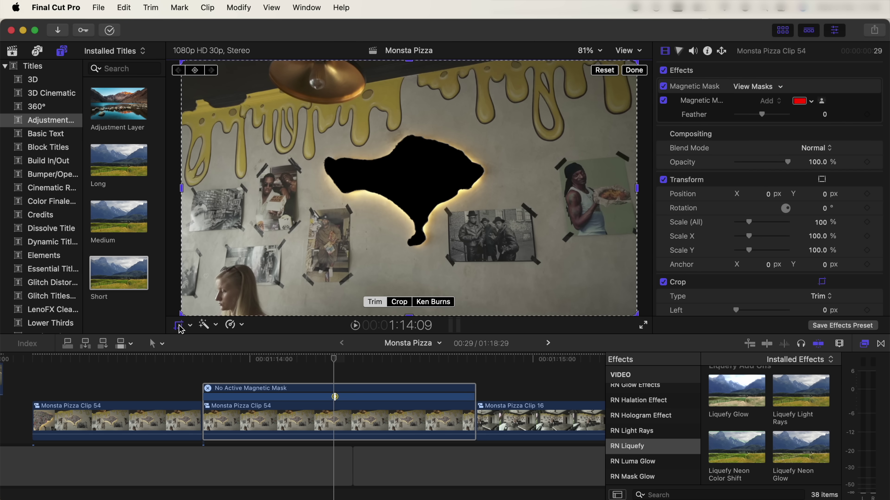
Create a Ken Burns zoom shrinking the end frame toward the top right, with ease out
{"action": "left_click", "coordinate": [434, 302]}
{"action": "left_click_drag", "start_coordinate": [215, 296], "coordinate": [417, 178]}
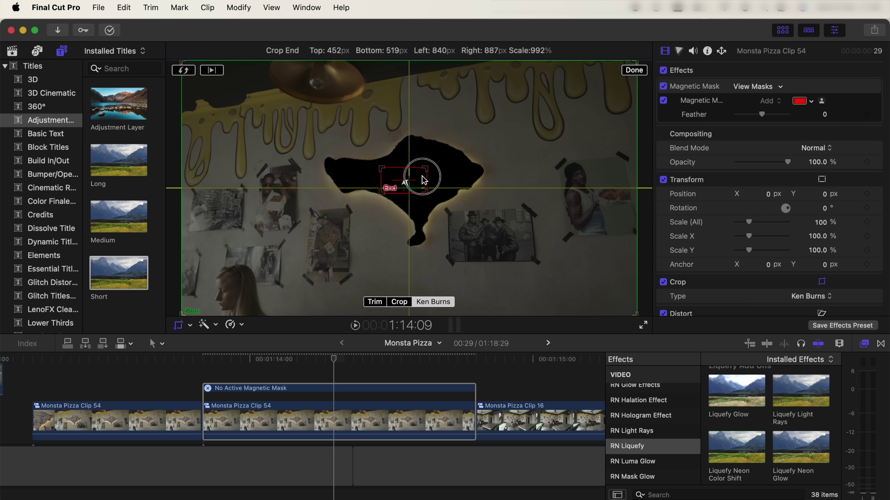
{"action": "right_click", "coordinate": [422, 177]}
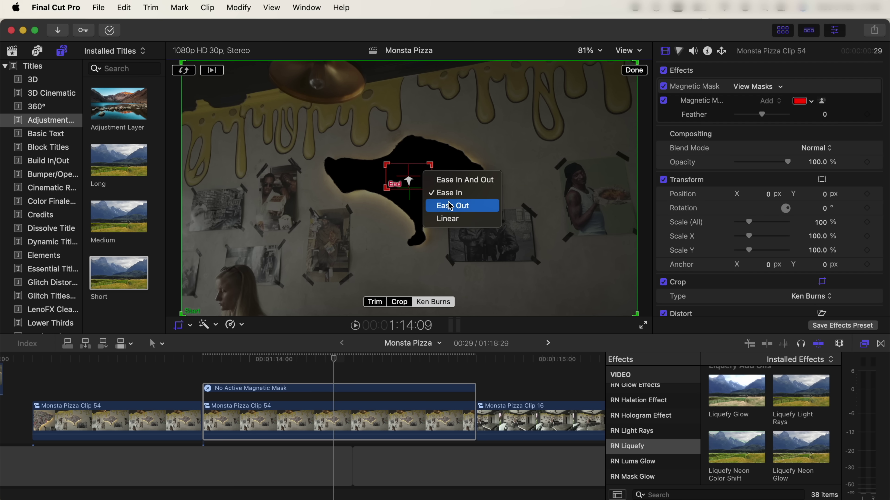
{"action": "left_click", "coordinate": [449, 209]}
{"action": "key", "text": "Escape"}
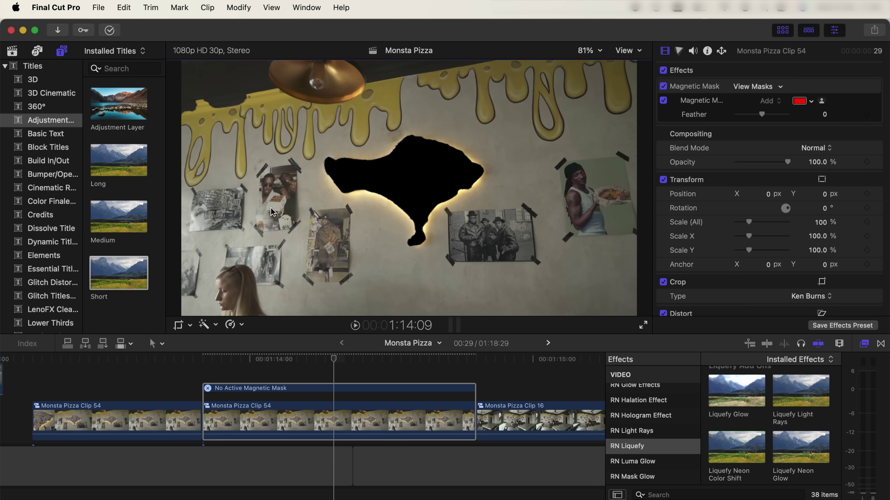
{"action": "mouse_move", "coordinate": [343, 366]}
{"action": "left_mouse_down"}
{"action": "mouse_move", "coordinate": [293, 359]}
{"action": "mouse_move", "coordinate": [478, 364]}
{"action": "mouse_move", "coordinate": [344, 359]}
{"action": "left_mouse_up"}
Stack a Clip 54 copy above, shift its Ken Burns end frame right, and invert its mask
{"action": "left_click_drag", "start_coordinate": [340, 425], "coordinate": [344, 397]}
{"action": "left_click", "coordinate": [346, 448]}
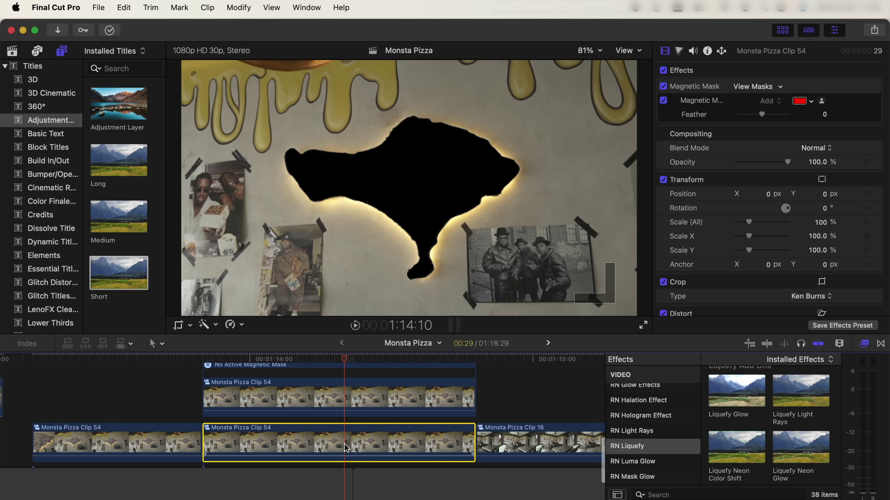
{"action": "left_click", "coordinate": [178, 328]}
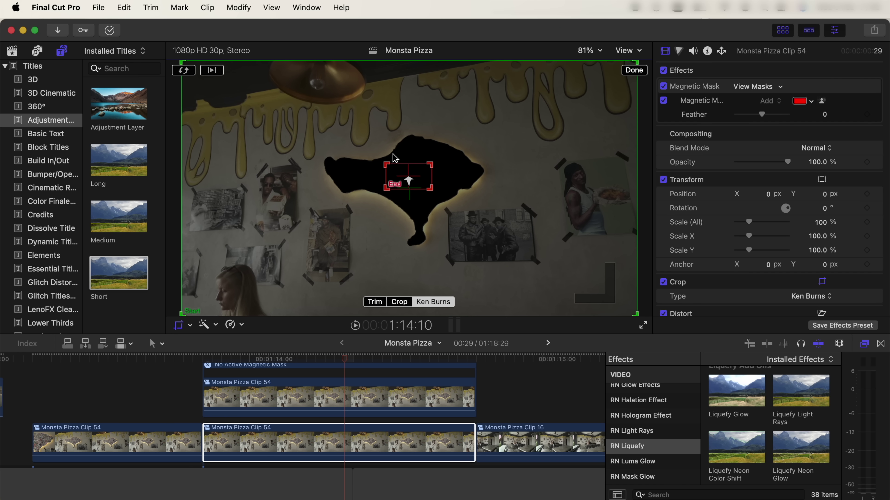
{"action": "key", "text": "space"}
{"action": "left_click_drag", "start_coordinate": [424, 185], "coordinate": [548, 188]}
{"action": "left_click_drag", "start_coordinate": [551, 188], "coordinate": [556, 188]}
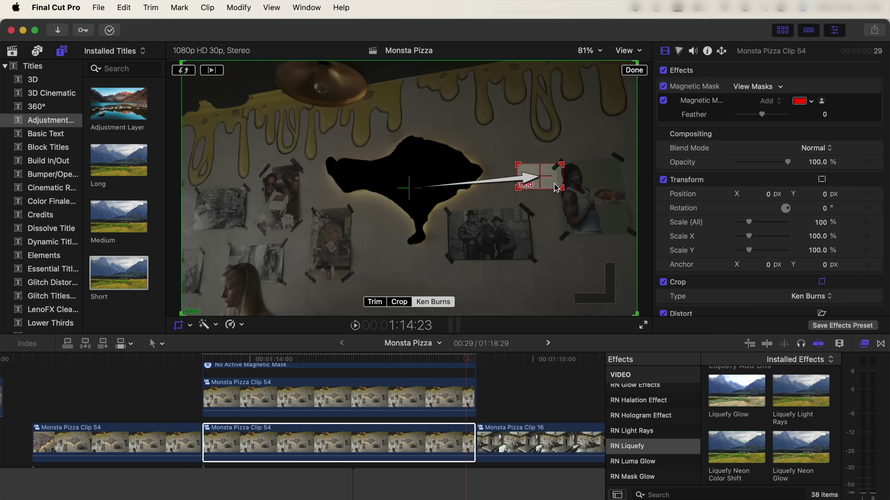
{"action": "left_click", "coordinate": [643, 71]}
{"action": "left_click", "coordinate": [823, 87]}
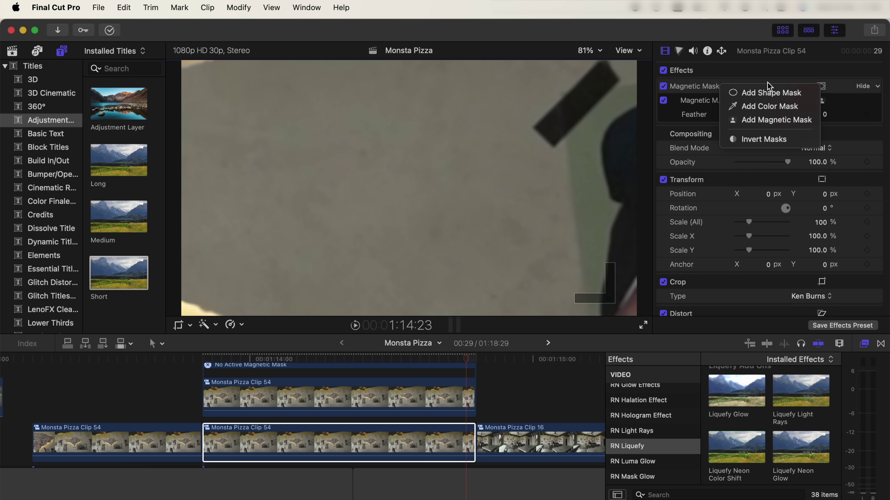
{"action": "left_click", "coordinate": [769, 141]}
Move Clip 16 into the storyline beneath Clip 54 and rearrange the stacked Clip 54 copies
{"action": "left_click_drag", "start_coordinate": [513, 447], "coordinate": [239, 447]}
{"action": "left_click_drag", "start_coordinate": [322, 393], "coordinate": [360, 359]}
{"action": "left_click", "coordinate": [310, 359]}
{"action": "left_click_drag", "start_coordinate": [350, 421], "coordinate": [410, 382]}
{"action": "left_click_drag", "start_coordinate": [442, 358], "coordinate": [333, 364]}
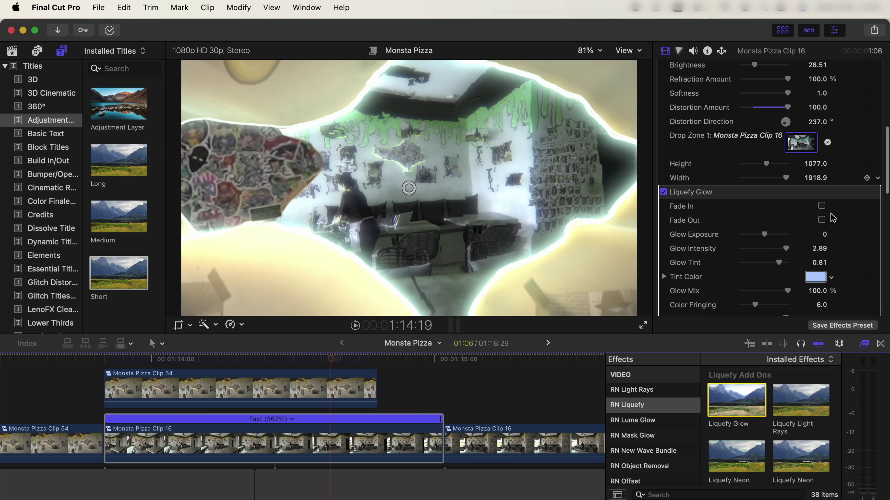
Enable Fade Out on Clip 16's Liquefy Glow, then add Liquefy Neon Color Shift with Fade Out enabled
{"action": "left_click", "coordinate": [821, 220]}
{"action": "double_click", "coordinate": [741, 457]}
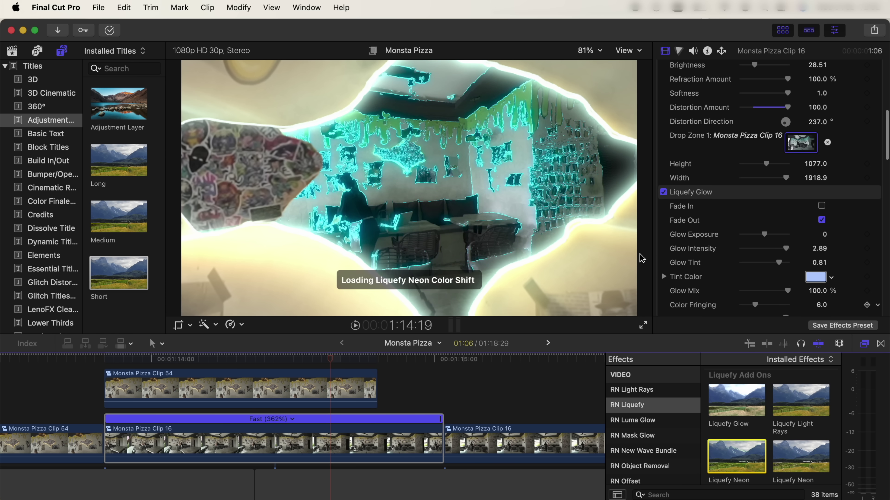
{"action": "scroll", "coordinate": [808, 251], "scroll_direction": "down", "scroll_amount": 5}
{"action": "left_click", "coordinate": [821, 240]}
{"action": "scroll", "coordinate": [735, 115], "scroll_direction": "down", "scroll_amount": 5}
{"action": "left_click_drag", "start_coordinate": [261, 358], "coordinate": [486, 358]}
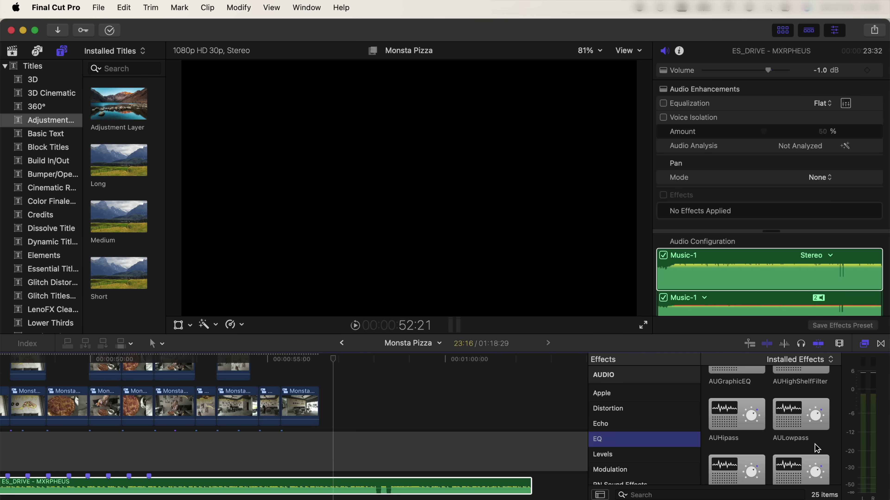
Apply AULowpass to the music clip and keyframe Cutoff Frequency at 23760.0
{"action": "left_click_drag", "start_coordinate": [801, 427], "coordinate": [369, 485]}
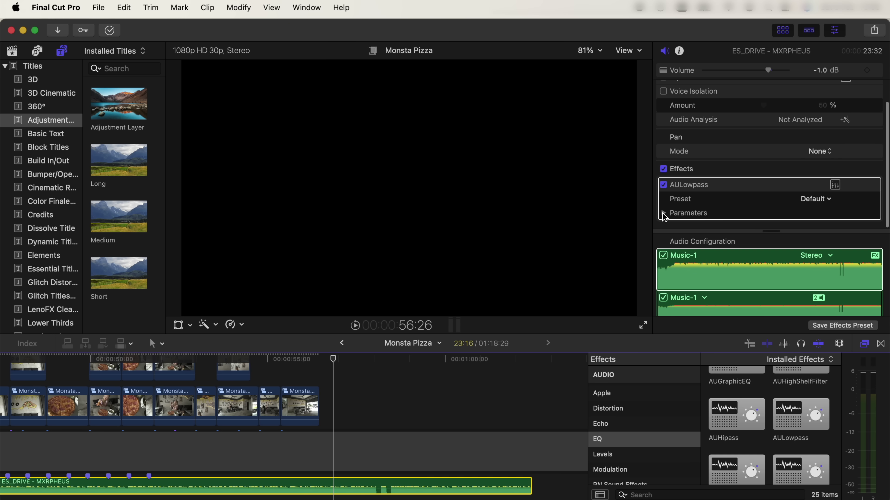
{"action": "left_click", "coordinate": [664, 215]}
{"action": "scroll", "coordinate": [771, 210], "scroll_direction": "down", "scroll_amount": 2}
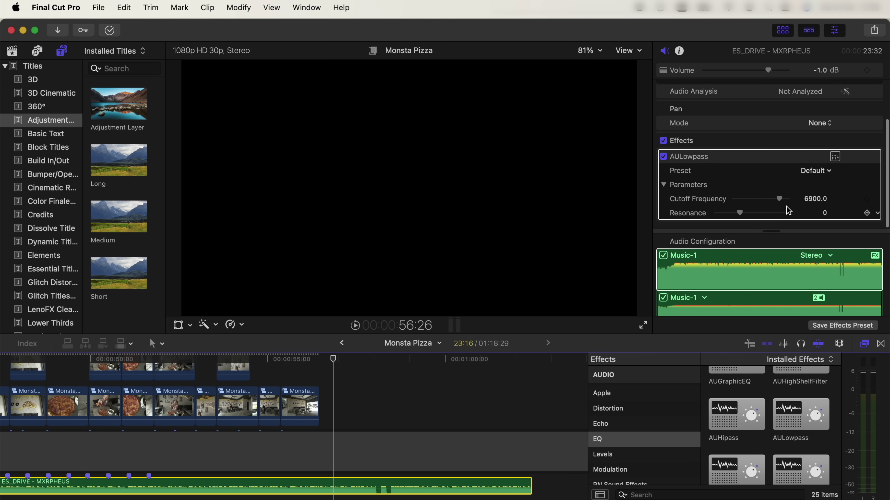
{"action": "left_click_drag", "start_coordinate": [782, 203], "coordinate": [794, 199]}
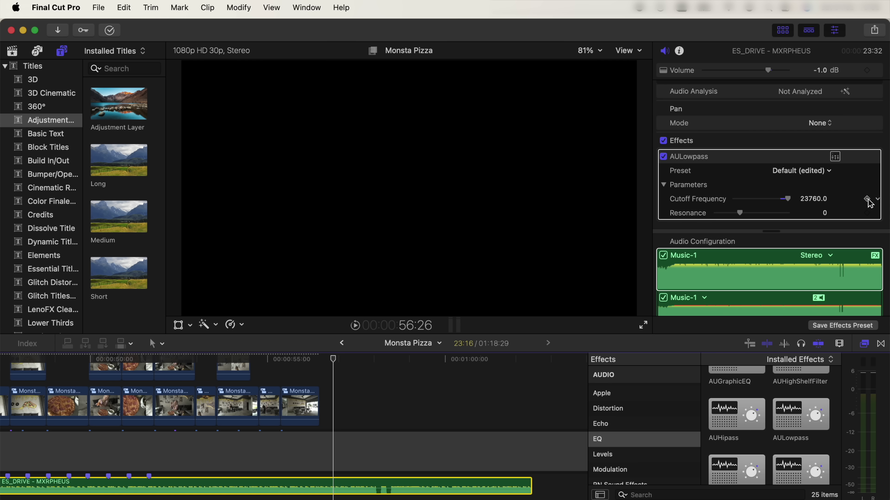
Later in the track, lower Cutoff Frequency to 134.0 to complete the sweep
{"action": "left_click_drag", "start_coordinate": [335, 358], "coordinate": [354, 360]}
{"action": "left_click_drag", "start_coordinate": [784, 199], "coordinate": [754, 203]}
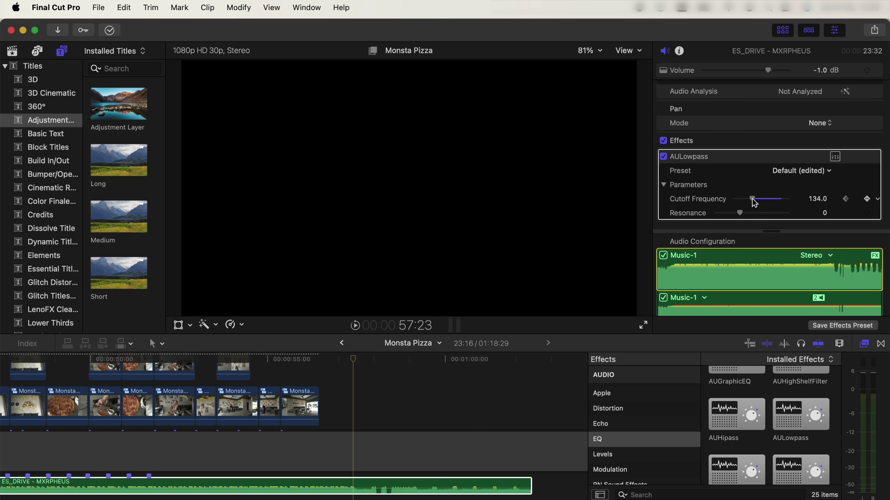
{"action": "left_click", "coordinate": [342, 359]}
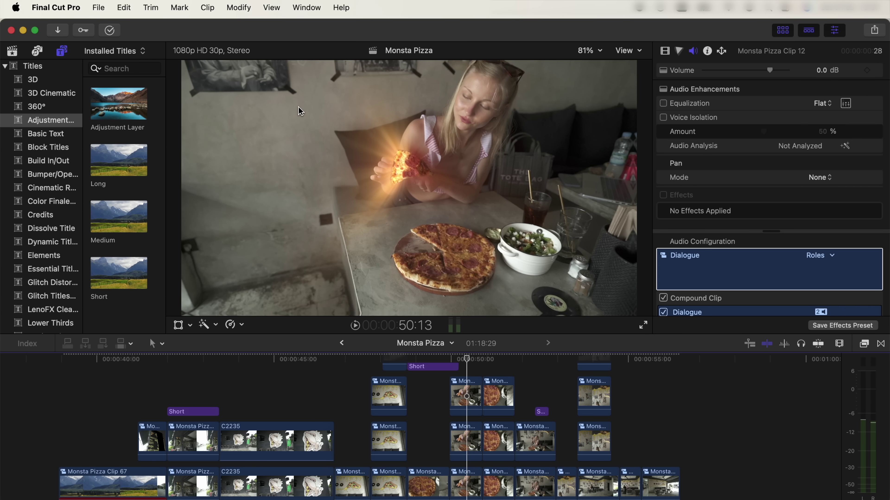
Add an adjustment layer with LUT 1 set to DJI Mavic 3 D-Log to Rec.709 V1 at 46.82% mix
{"action": "left_click_drag", "start_coordinate": [117, 94], "coordinate": [238, 364]}
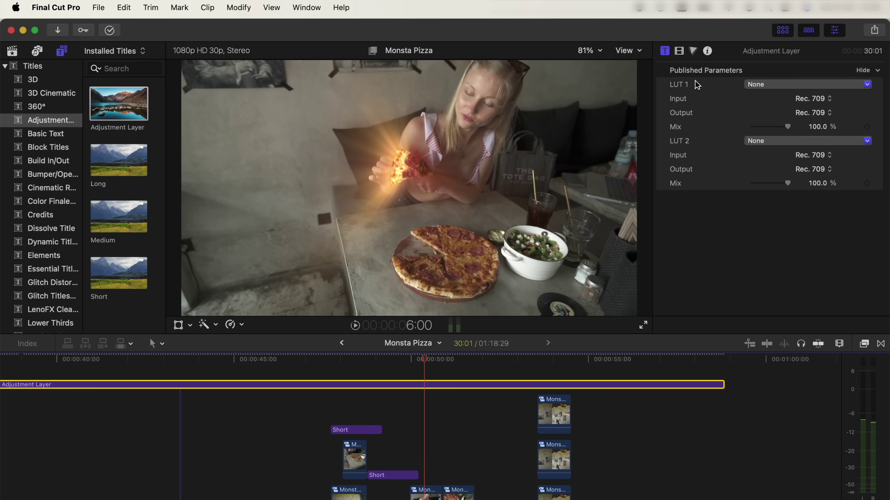
{"action": "left_click", "coordinate": [769, 89]}
{"action": "mouse_move", "coordinate": [803, 121]}
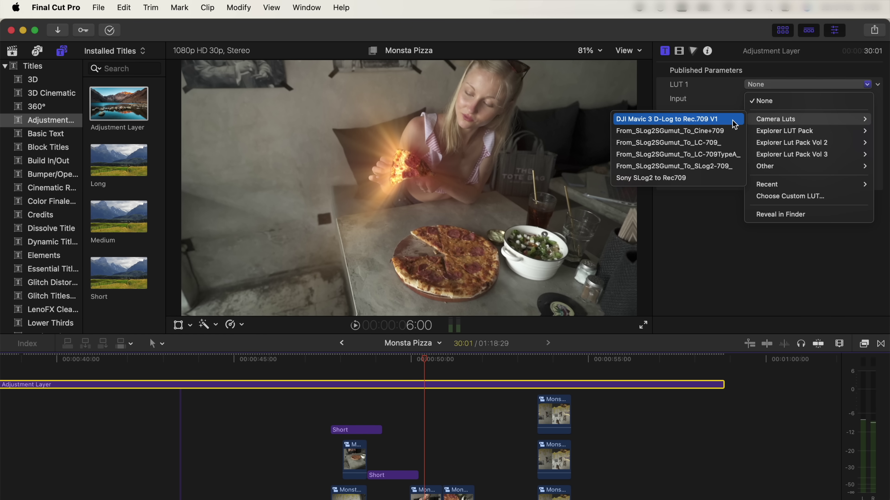
{"action": "left_click", "coordinate": [673, 121]}
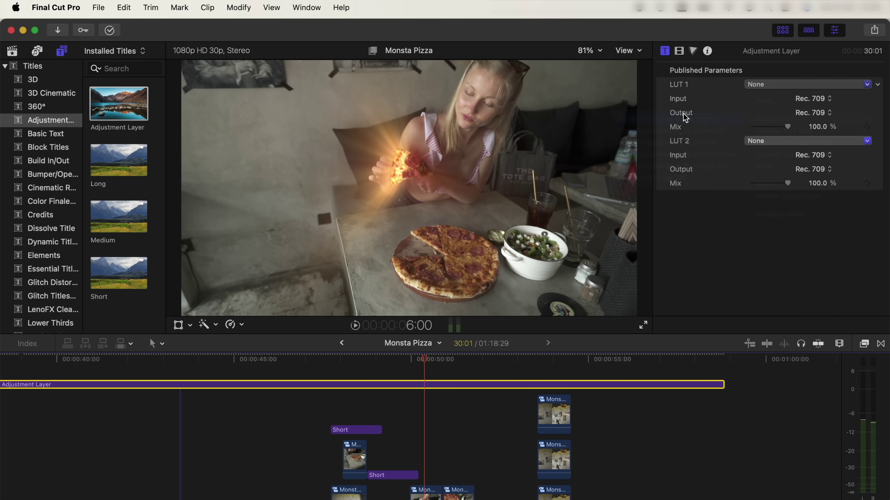
{"action": "left_click_drag", "start_coordinate": [788, 127], "coordinate": [769, 129]}
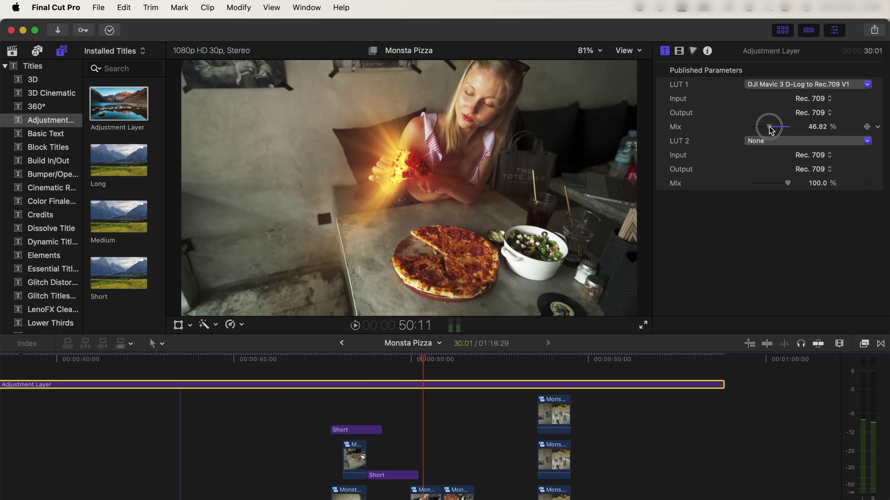
Set the adjustment layer's LUT 2 to Orange dolphin at 44.63% mix
{"action": "left_click", "coordinate": [767, 141]}
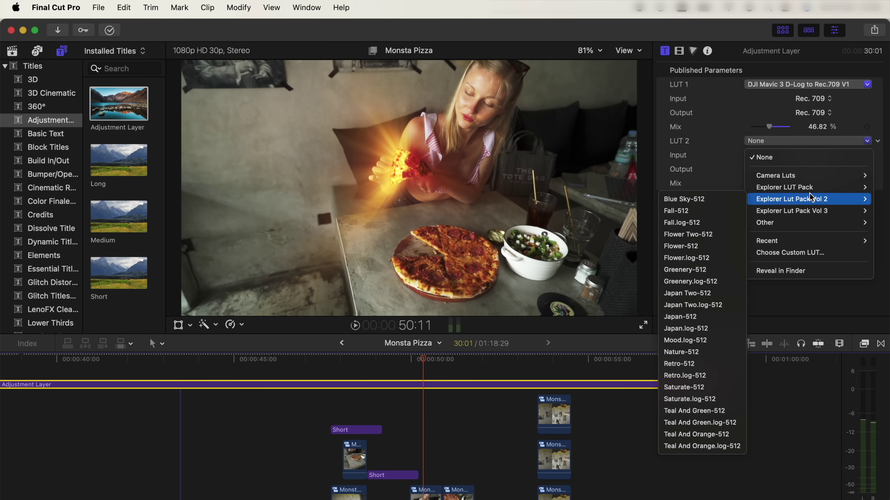
{"action": "mouse_move", "coordinate": [784, 187]}
{"action": "left_click", "coordinate": [719, 235]}
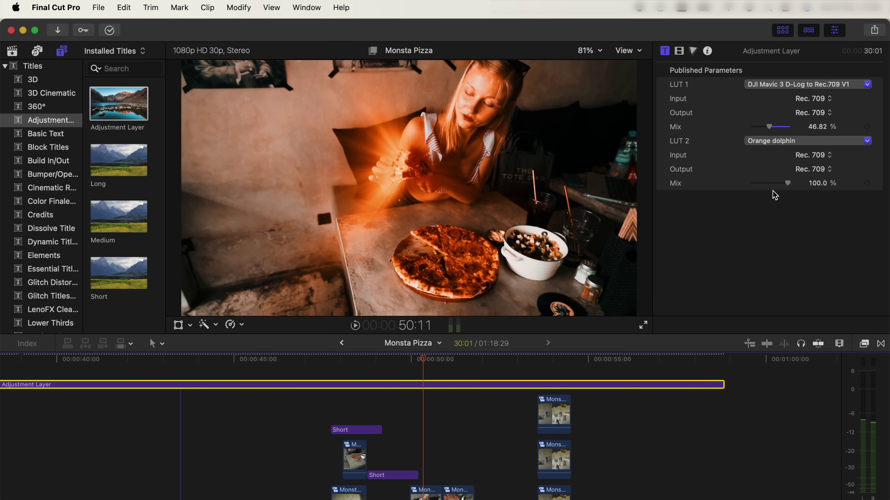
{"action": "left_click_drag", "start_coordinate": [770, 189], "coordinate": [766, 189]}
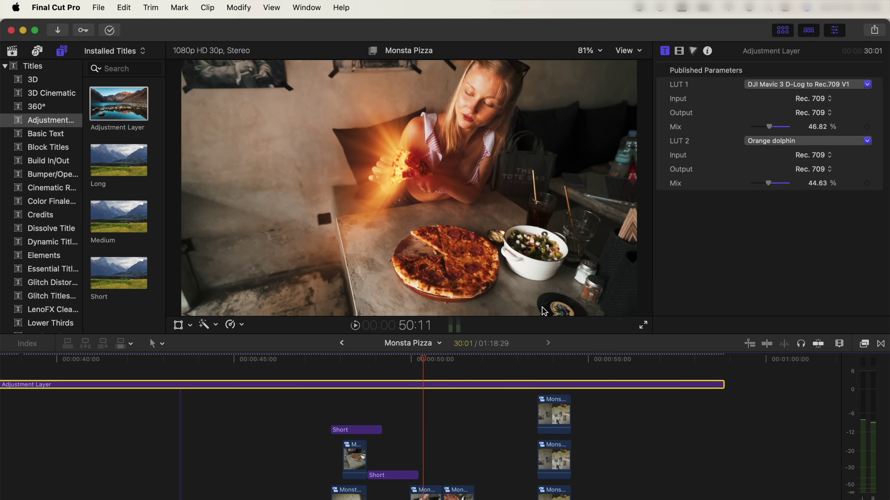
{"action": "scroll", "coordinate": [434, 475], "scroll_direction": "down", "scroll_amount": 2}
{"action": "left_click", "coordinate": [434, 475]}
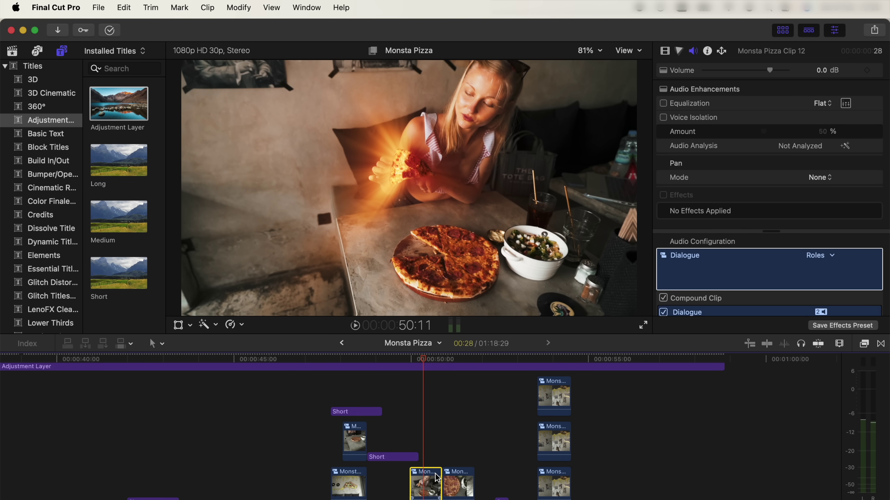
{"action": "scroll", "coordinate": [434, 456], "scroll_direction": "down", "scroll_amount": 3}
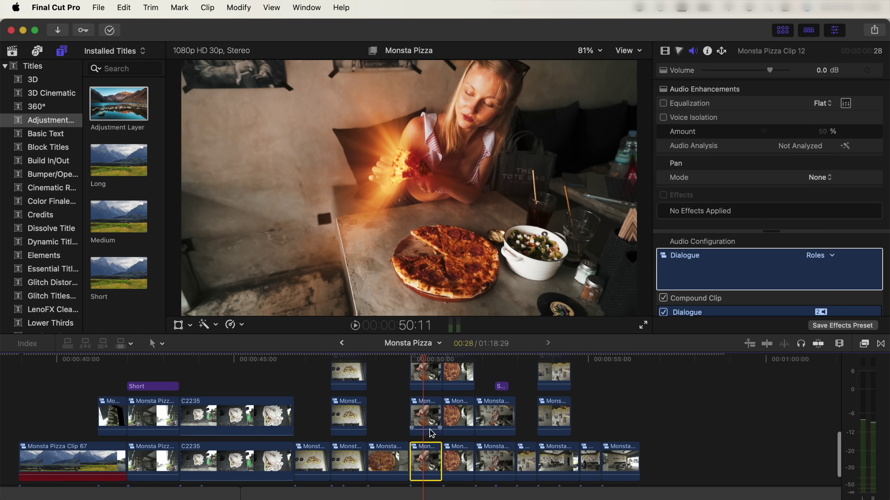
Raise Clip 12's Highlights exposure to 43% in the Color Board
{"action": "left_click", "coordinate": [680, 51]}
{"action": "left_click_drag", "start_coordinate": [843, 173], "coordinate": [843, 147]}
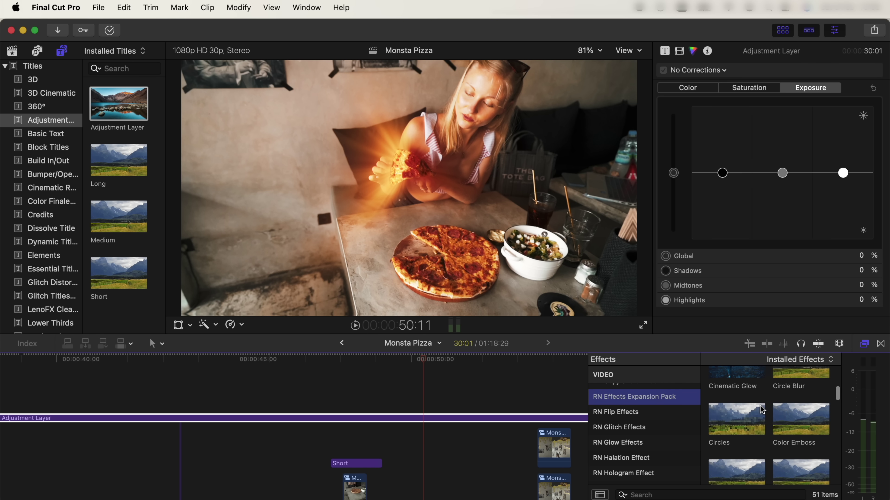
{"action": "scroll", "coordinate": [762, 409], "scroll_direction": "up", "scroll_amount": 2}
Add Cinematic Glow (Glow Amount 16.61) and RN Sharpen (Sharpen Boost 0) to the adjustment layer
{"action": "left_click_drag", "start_coordinate": [736, 392], "coordinate": [418, 426]}
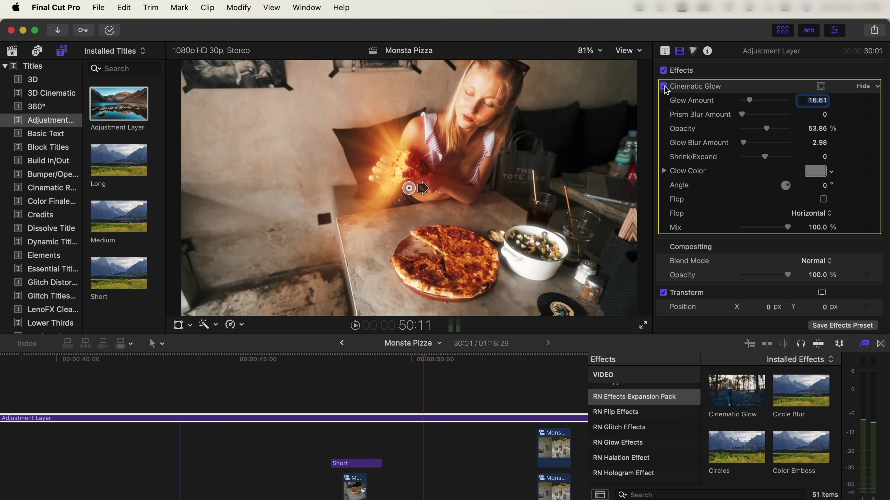
{"action": "scroll", "coordinate": [630, 438], "scroll_direction": "down", "scroll_amount": 5}
{"action": "left_click", "coordinate": [611, 410]}
{"action": "left_click_drag", "start_coordinate": [736, 393], "coordinate": [434, 423]}
{"action": "scroll", "coordinate": [692, 259], "scroll_direction": "down", "scroll_amount": 2}
{"action": "left_click_drag", "start_coordinate": [741, 231], "coordinate": [791, 231]}
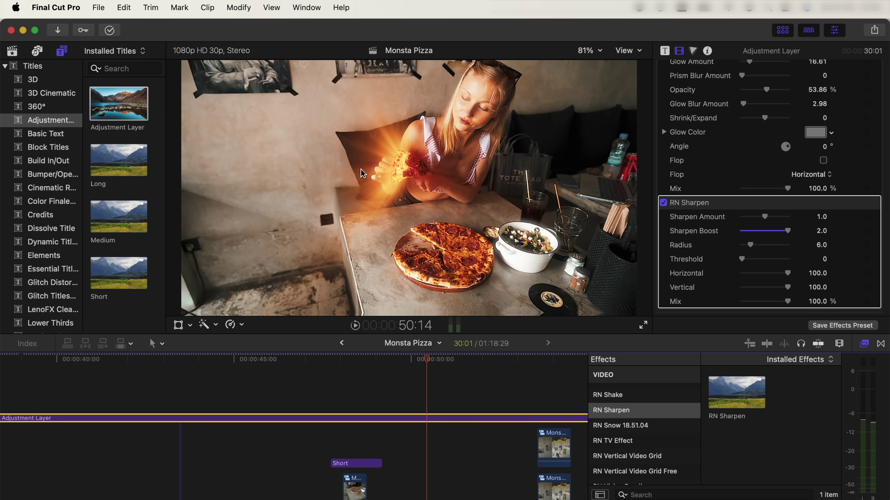
{"action": "left_click_drag", "start_coordinate": [768, 235], "coordinate": [735, 228]}
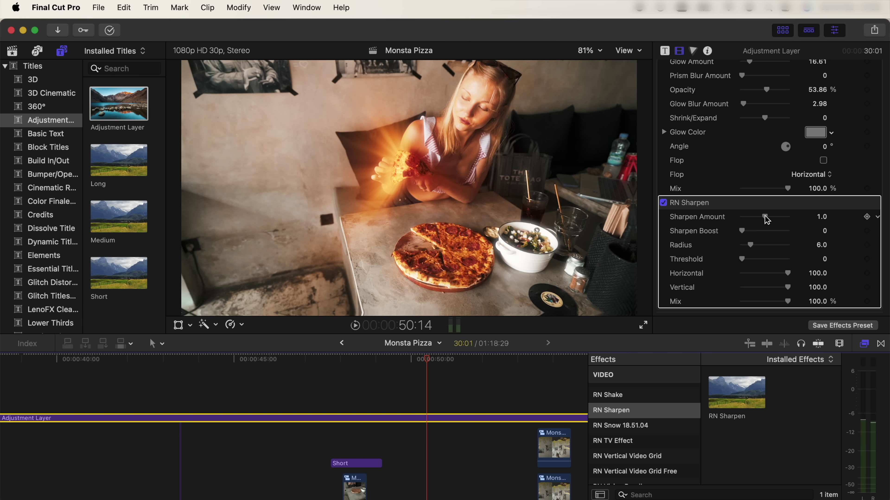